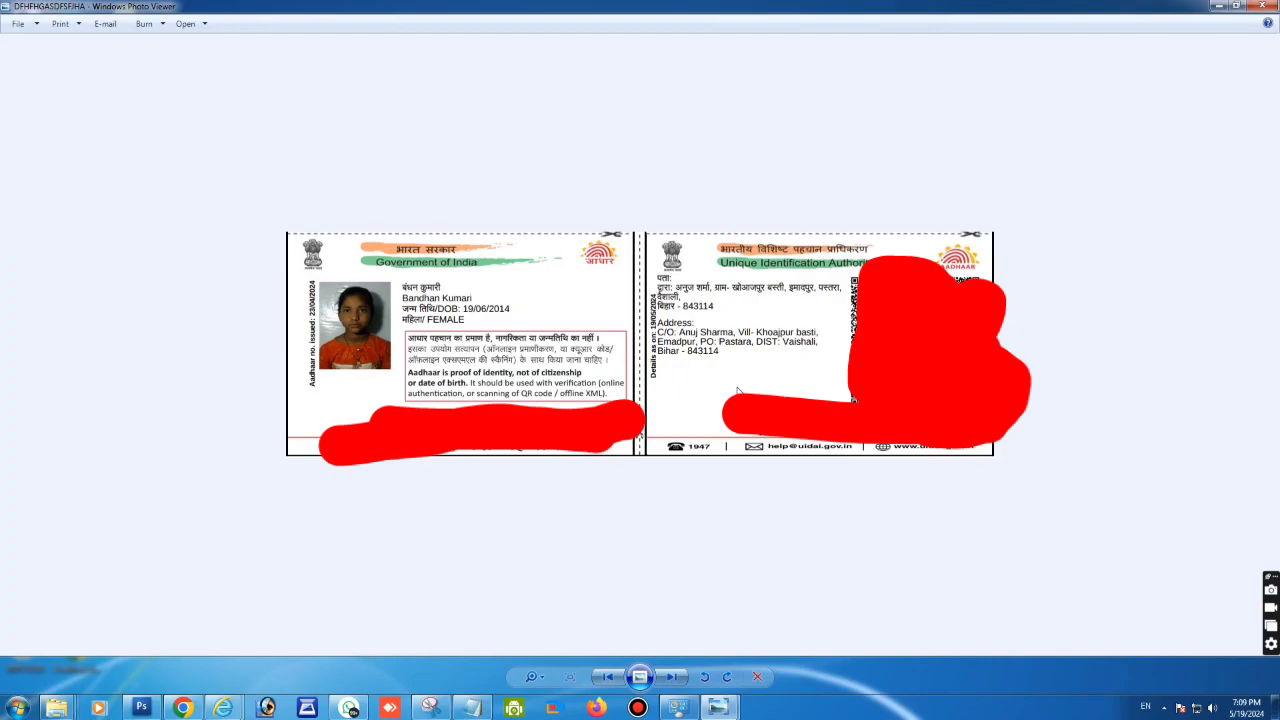
Make a spare copy of the DFHFHGASDFSFJHA card image on the desktop.
click(1219, 6)
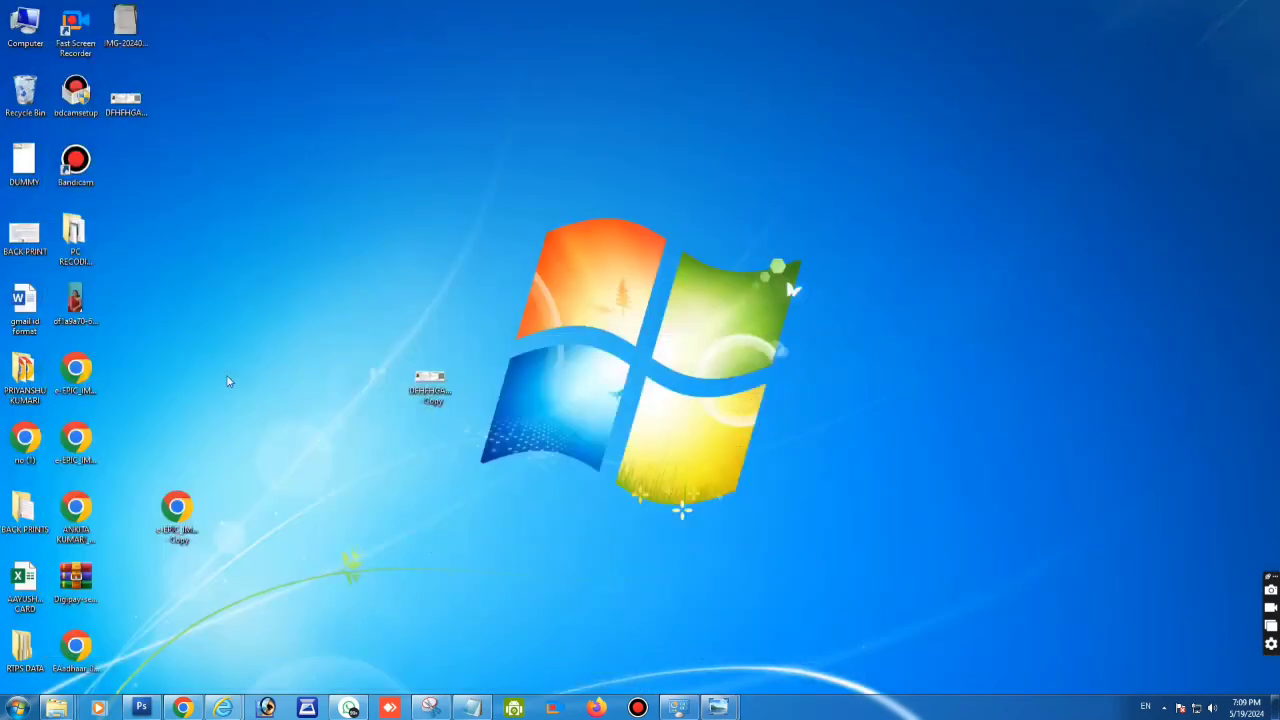
click(127, 118)
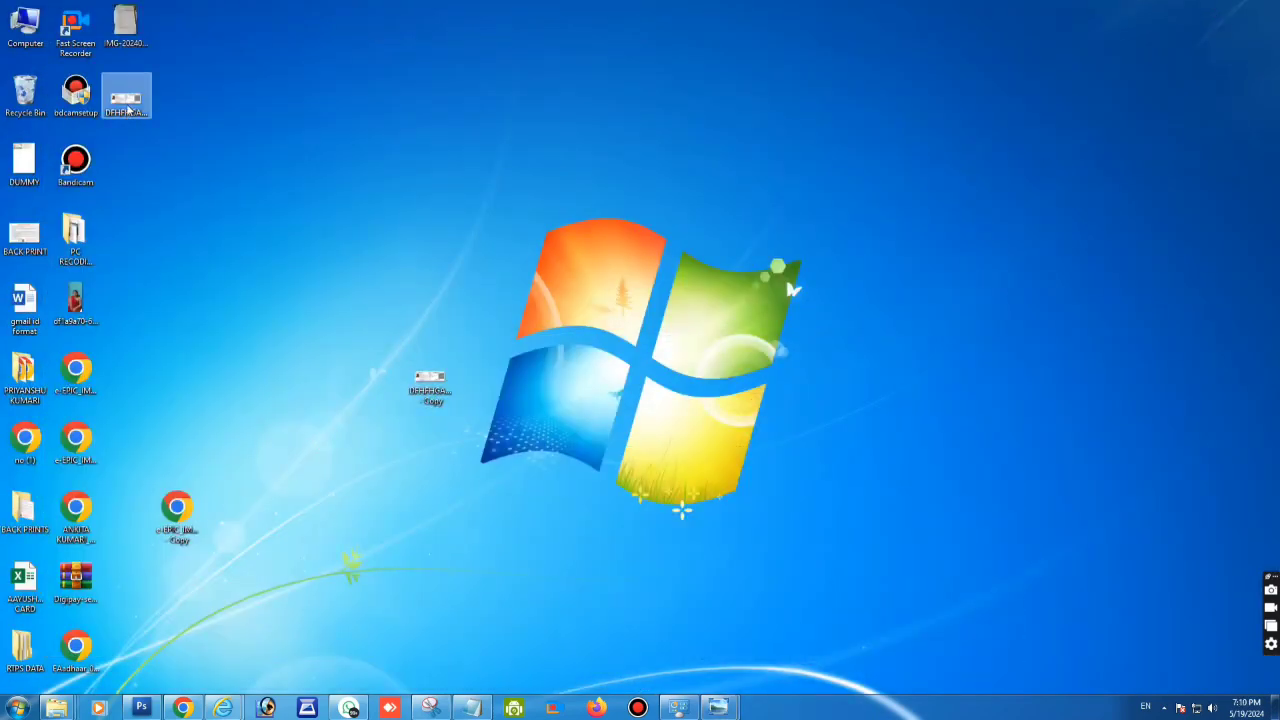
right_click(127, 118)
click(172, 362)
right_click(276, 303)
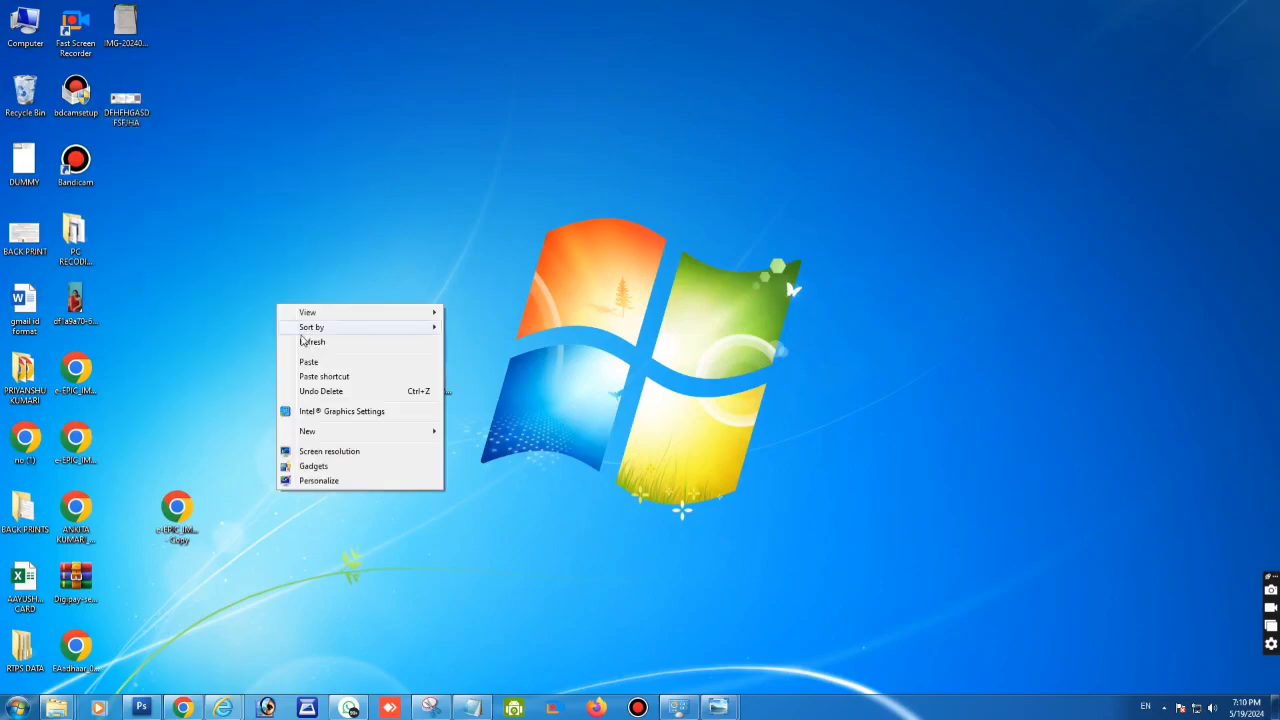
click(315, 362)
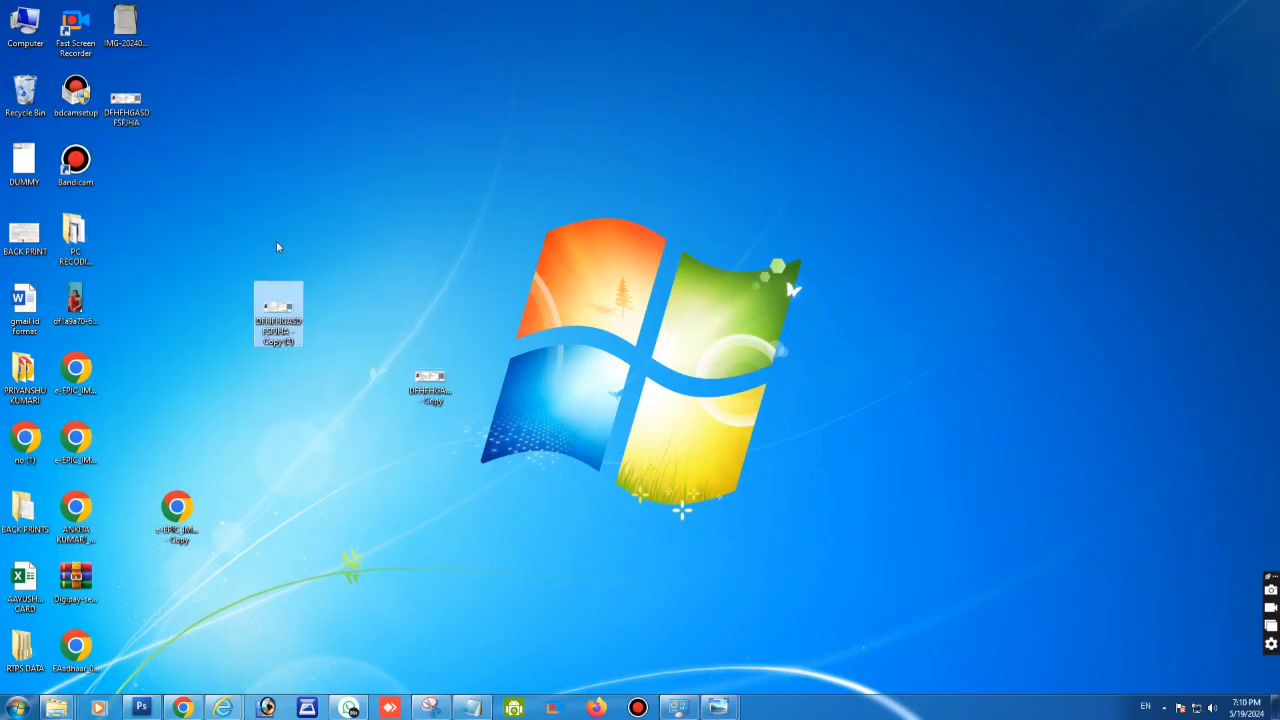
Open the original DFHFHGASDFSFJHA card image in Adobe Photoshop CS3.
right_click(126, 107)
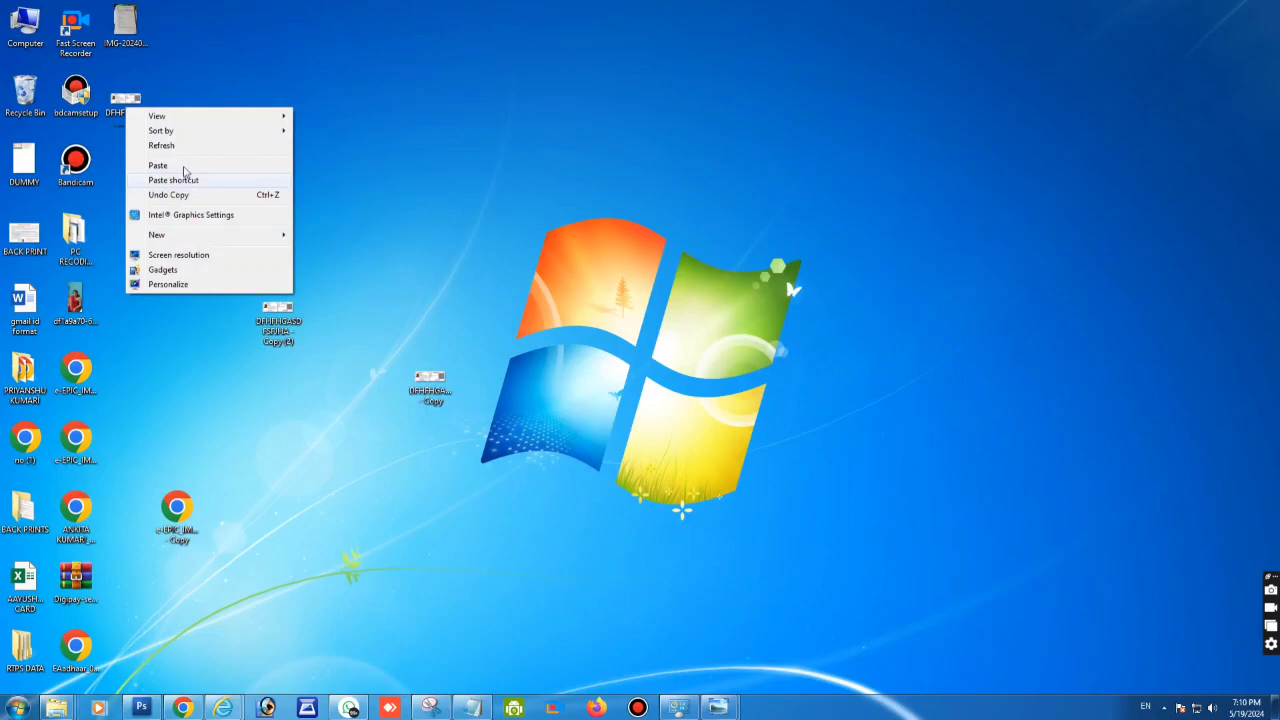
click(125, 100)
right_click(128, 102)
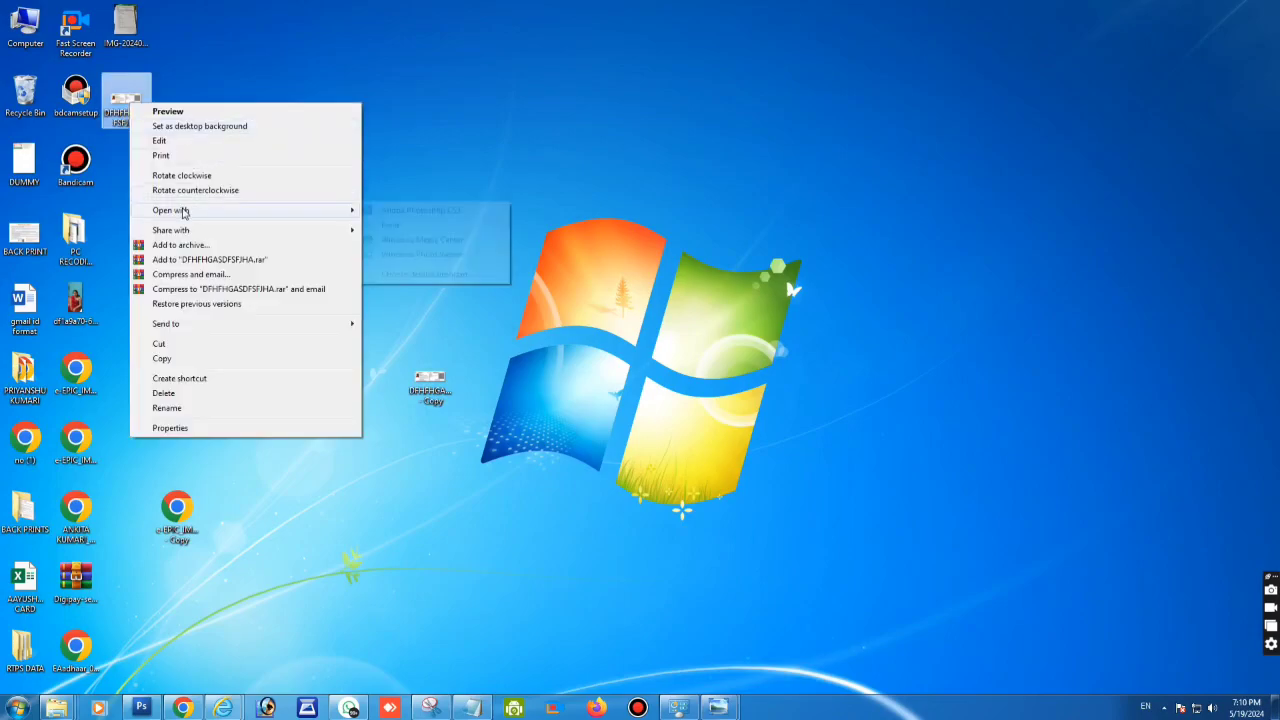
click(407, 211)
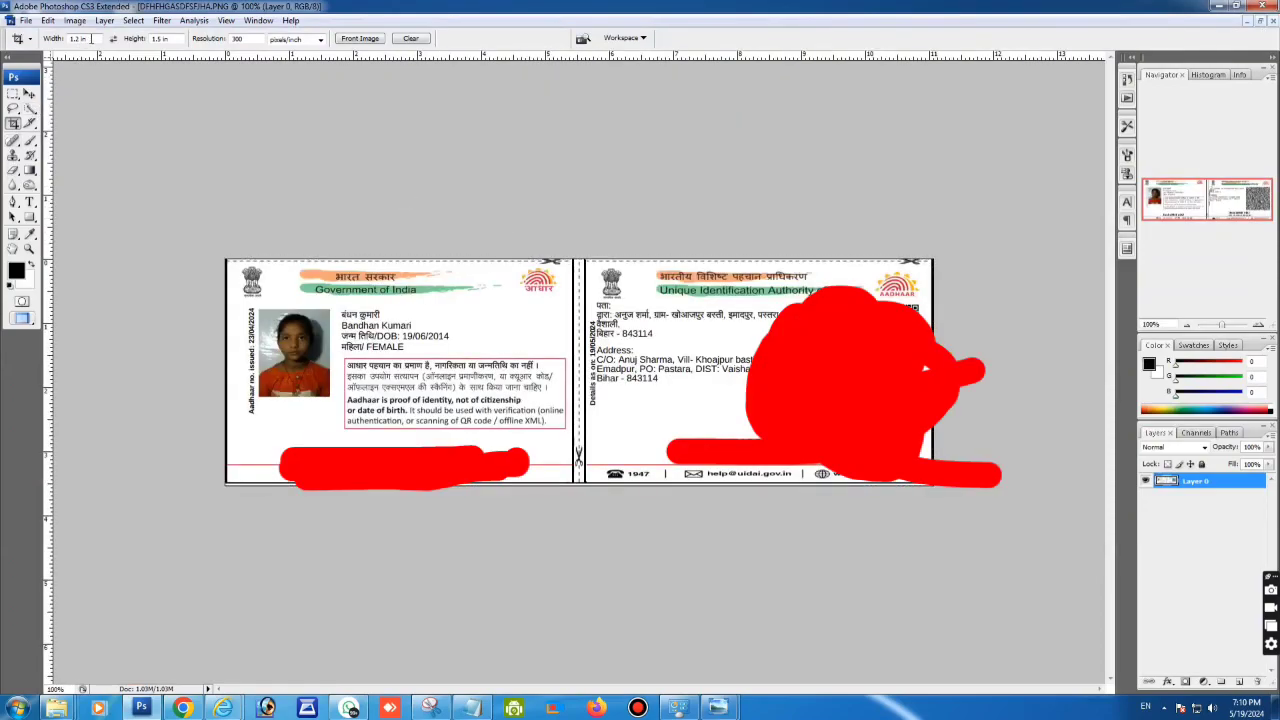
Set the crop size to 88 × 56 mm and crop to the card's front.
drag(86, 39, 48, 54)
text(88mm)
drag(175, 40, 130, 56)
key(BackSpace)
drag(226, 261, 574, 571)
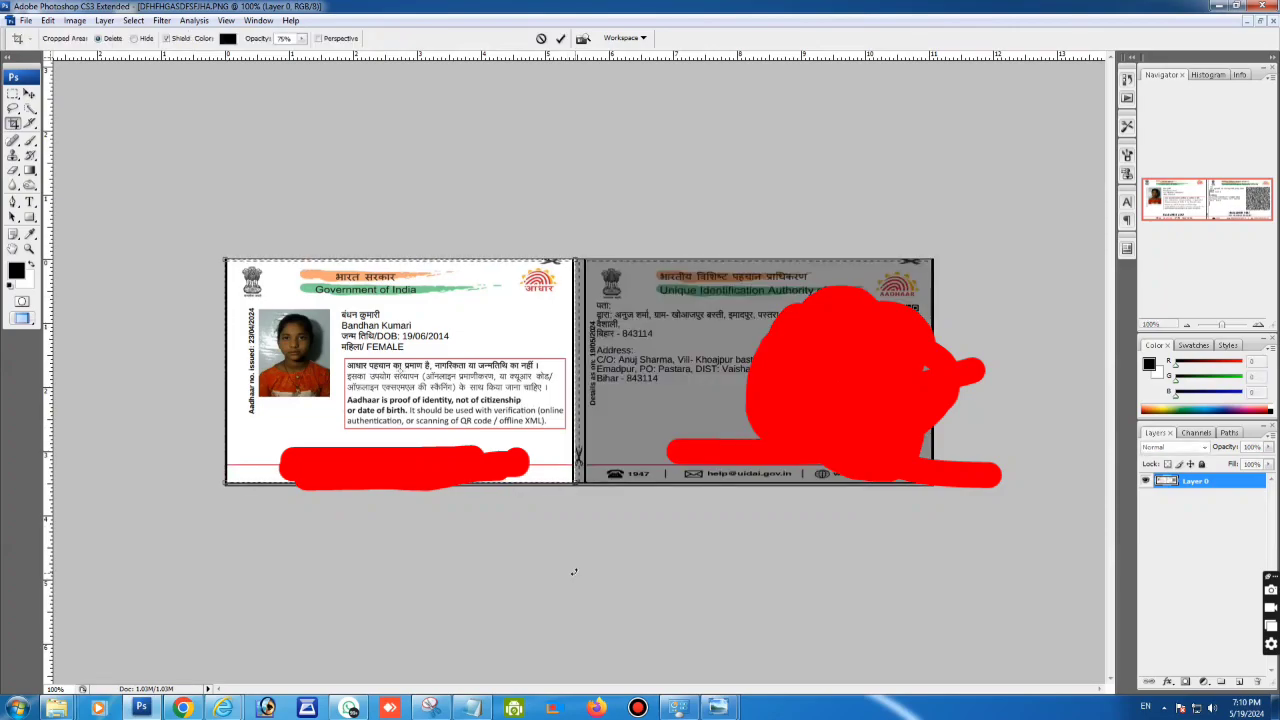
key(Return)
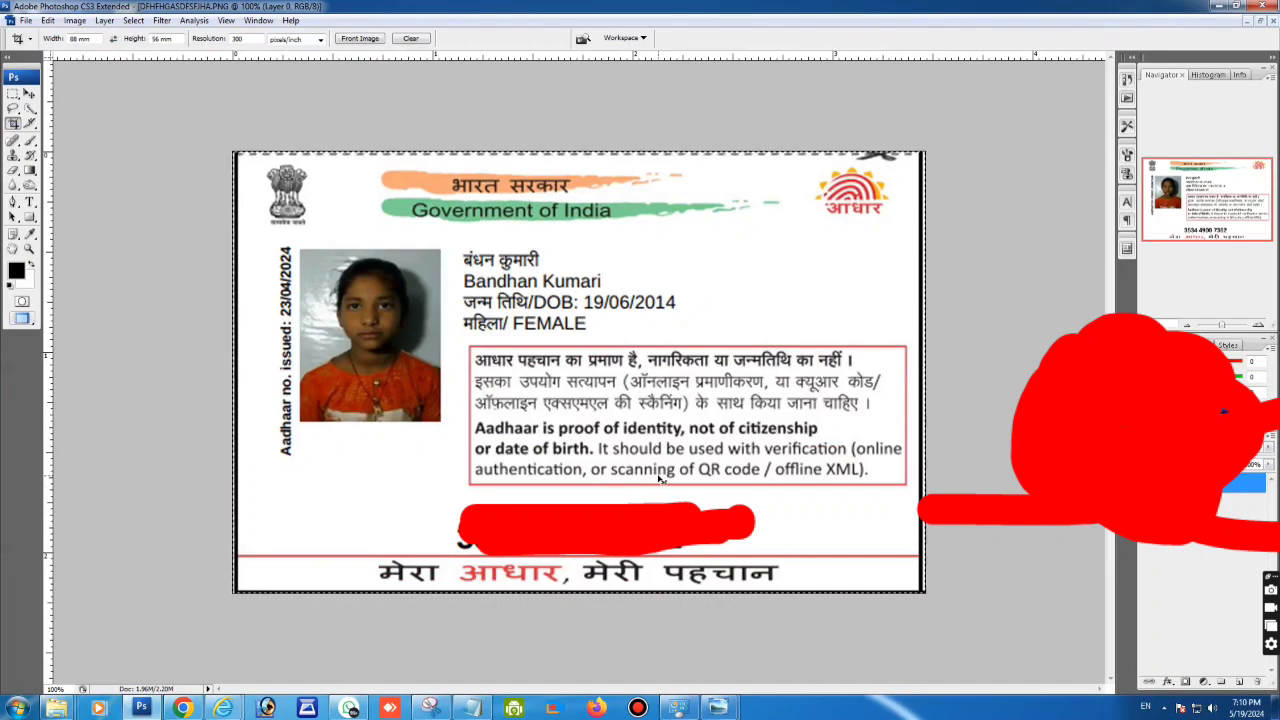
key(ctrl+n)
Create a new A4 document from the International Paper preset: 210 × 297 mm, 300 ppi.
click(400, 136)
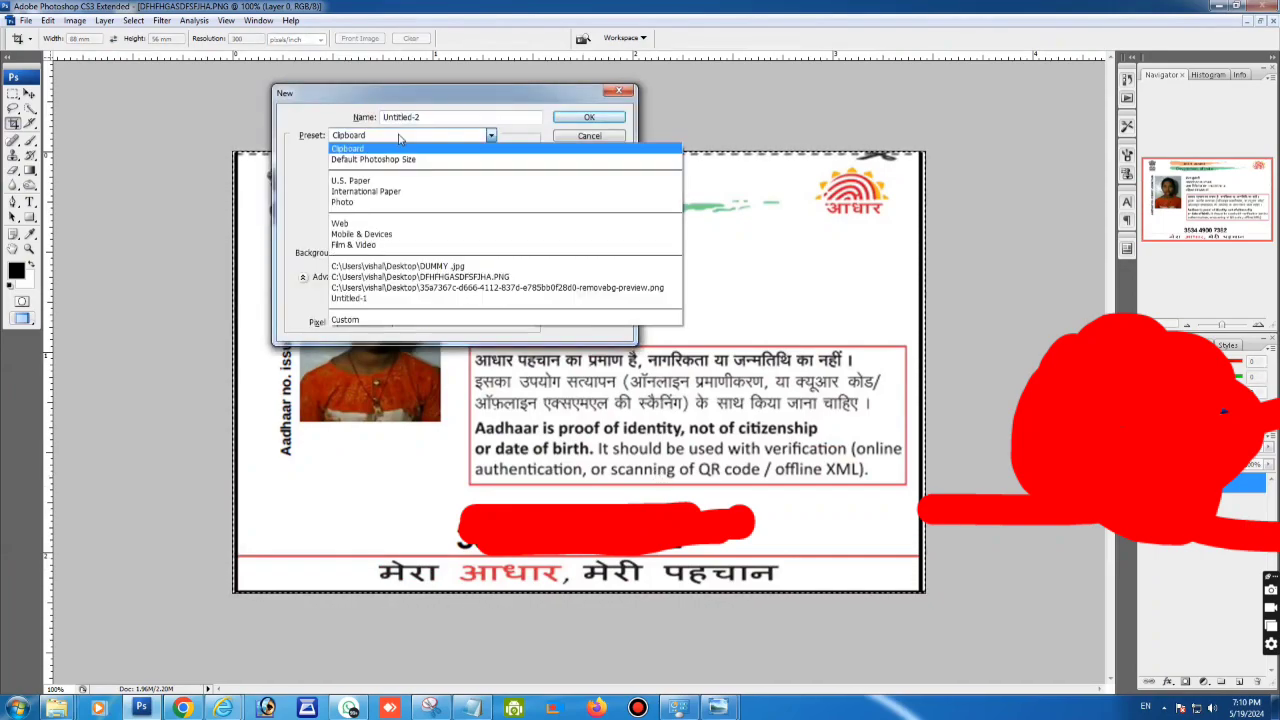
click(368, 192)
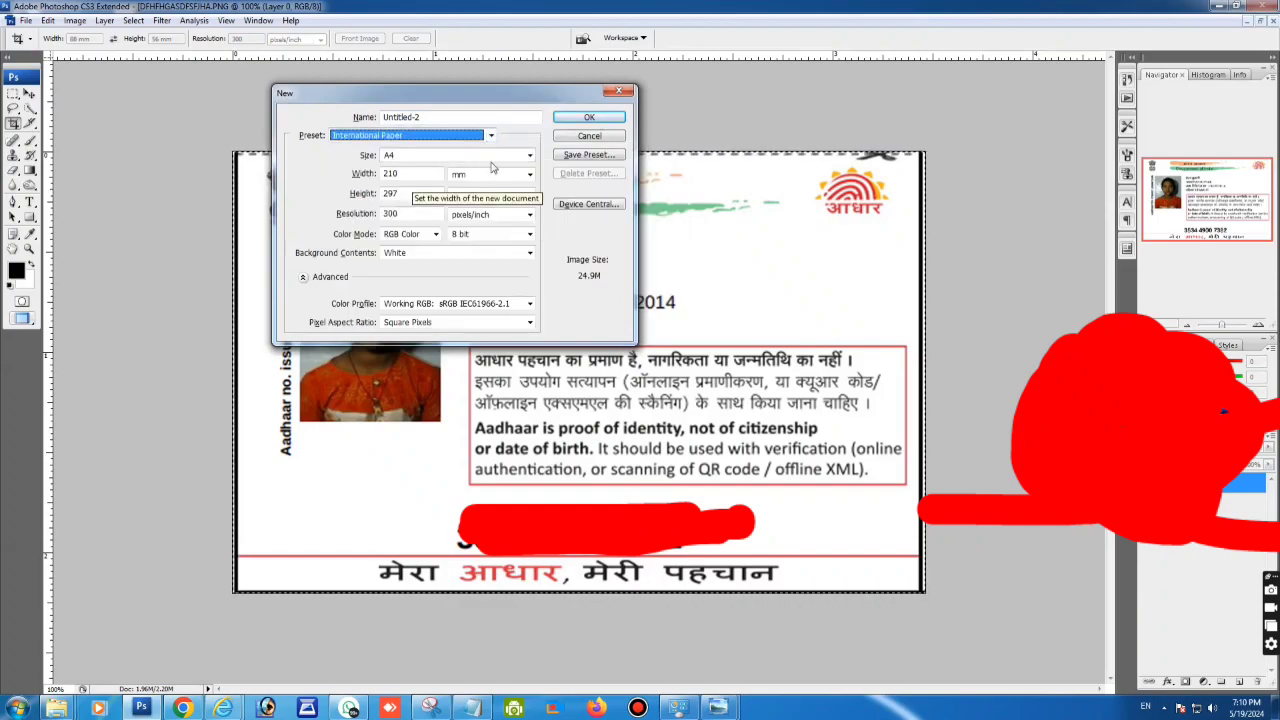
click(574, 119)
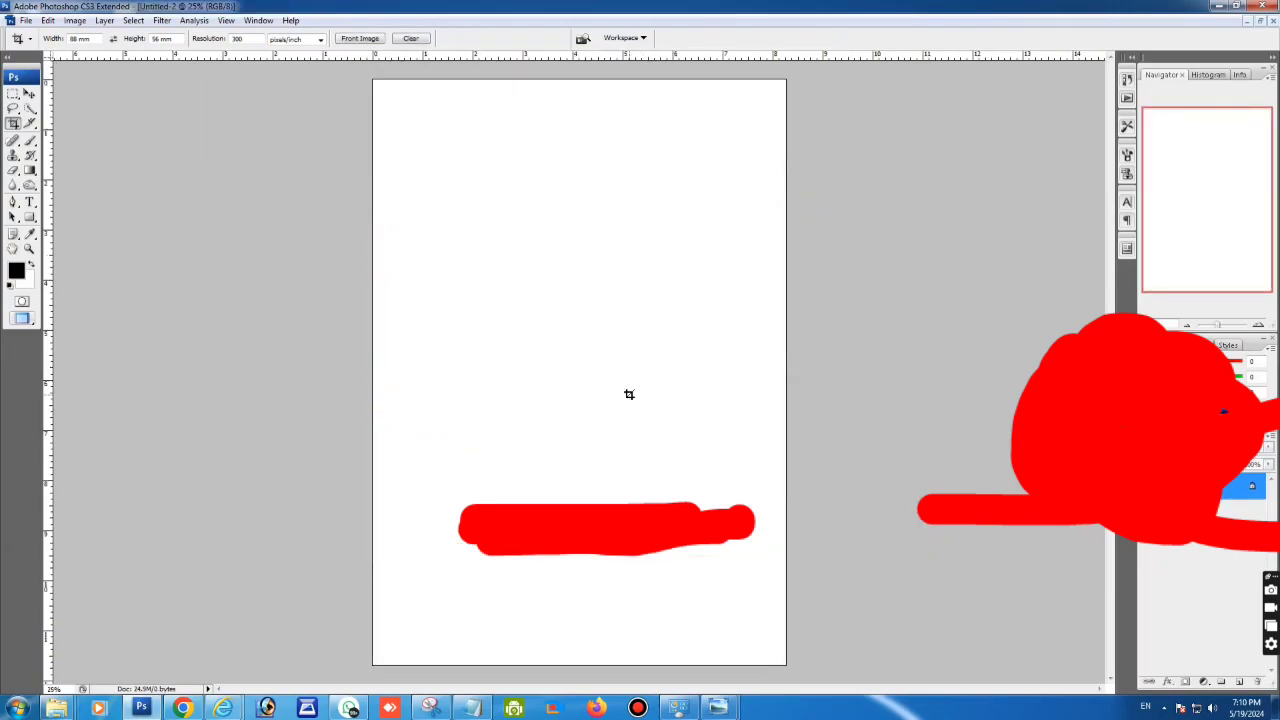
Paste the front card into the A4 page's top-left corner, then minimise Photoshop.
key(ctrl+v)
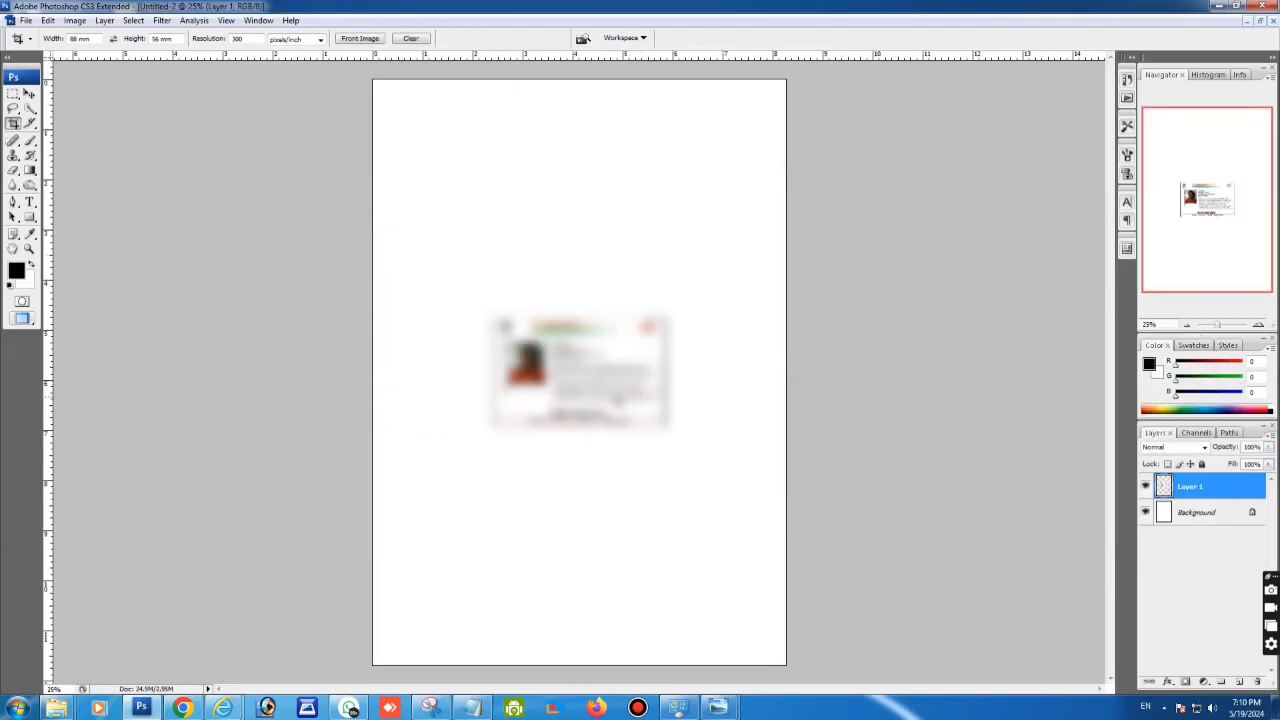
key(ctrl+t)
drag(600, 405, 508, 240)
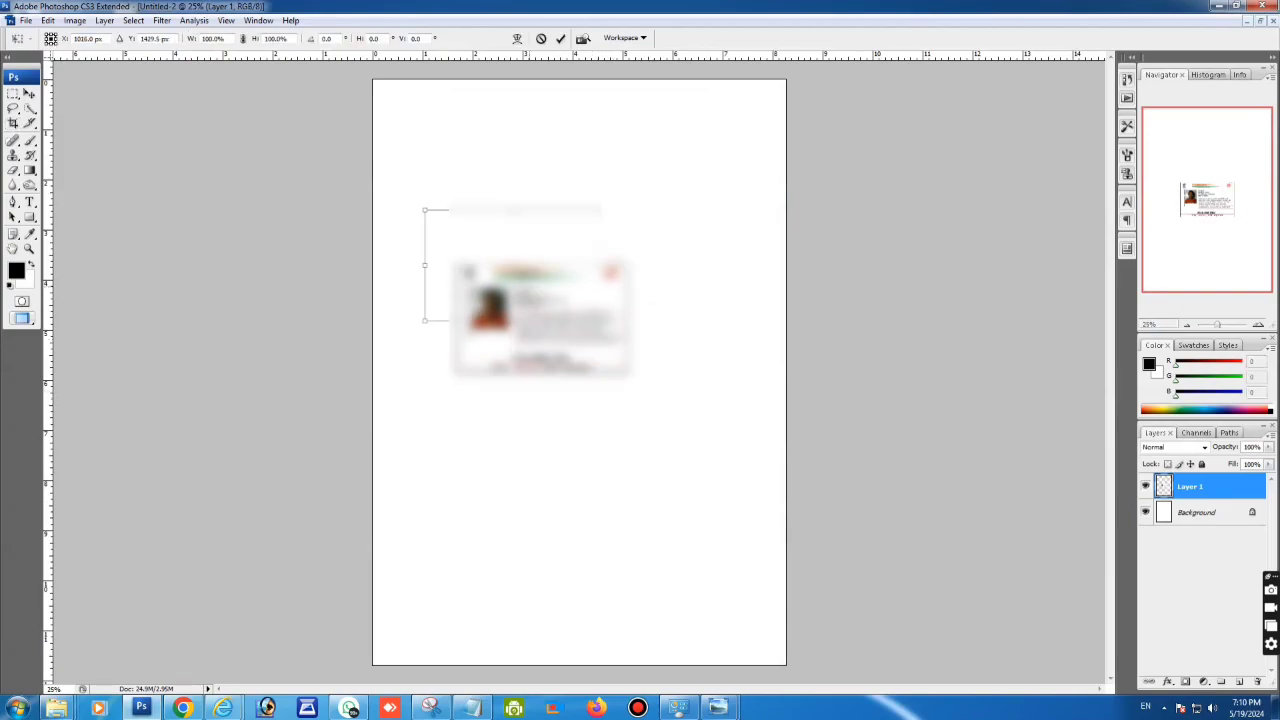
drag(568, 156, 545, 86)
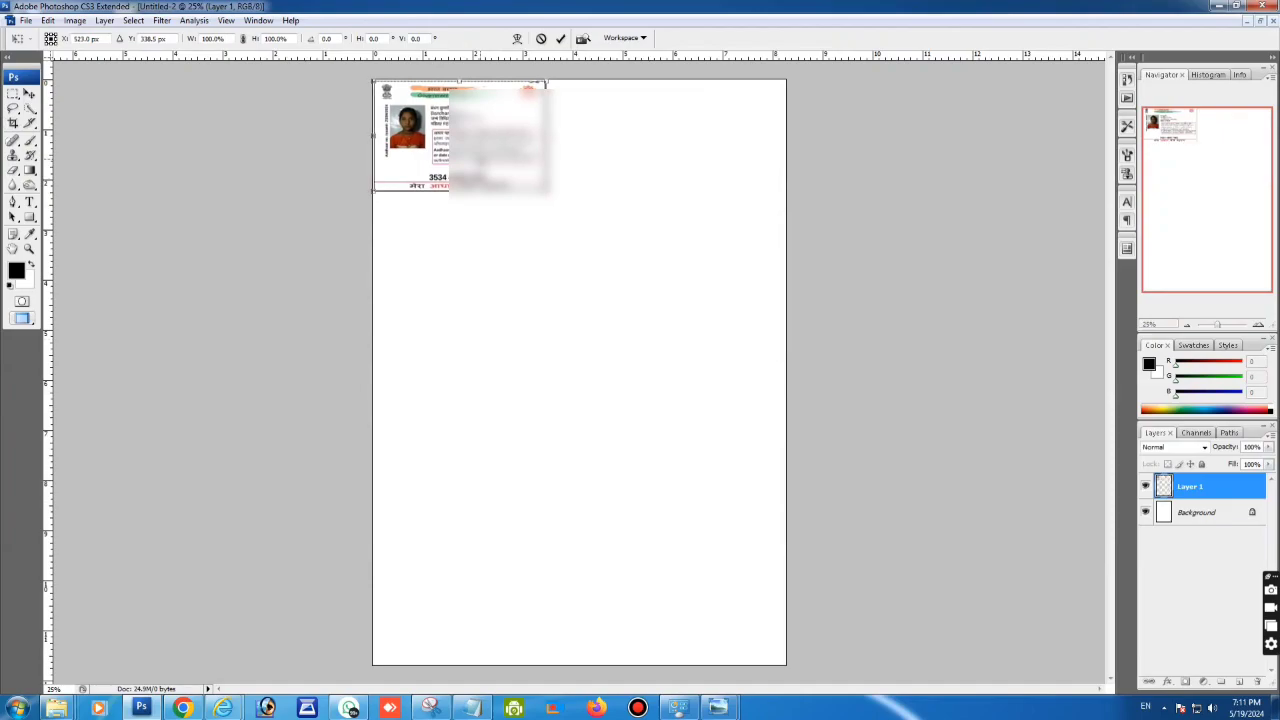
key(Return)
key(c)
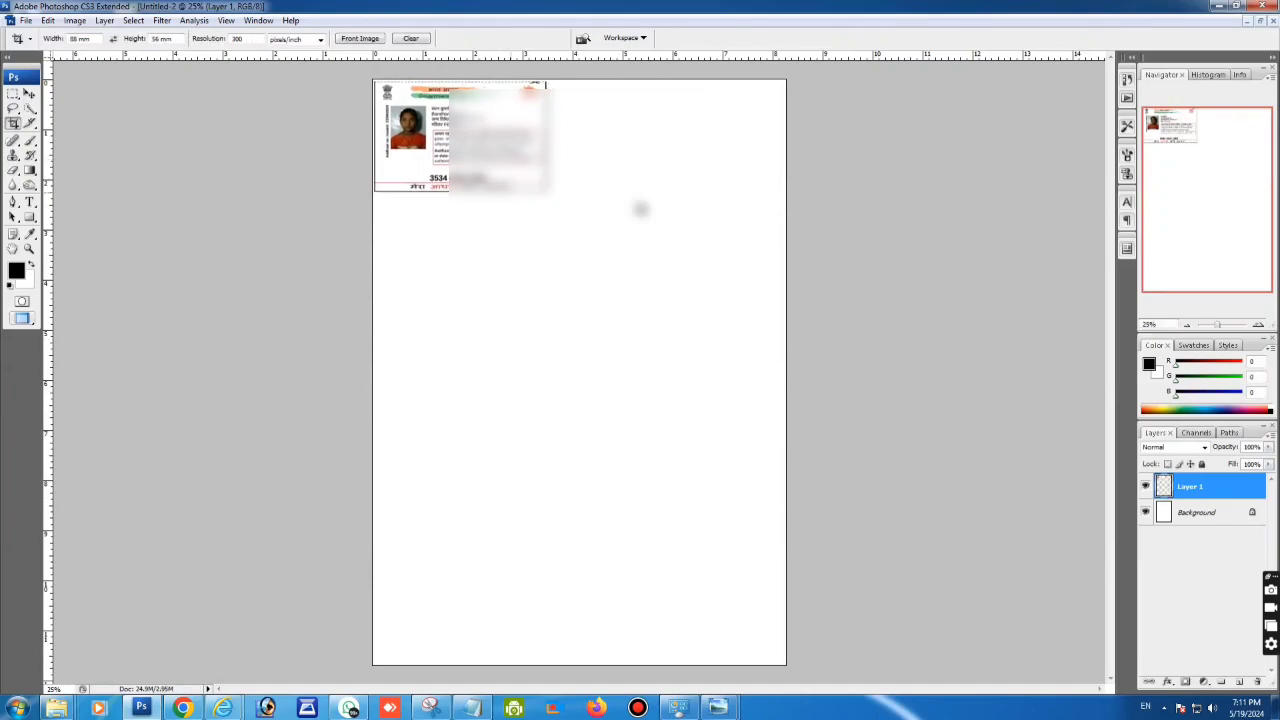
click(1218, 6)
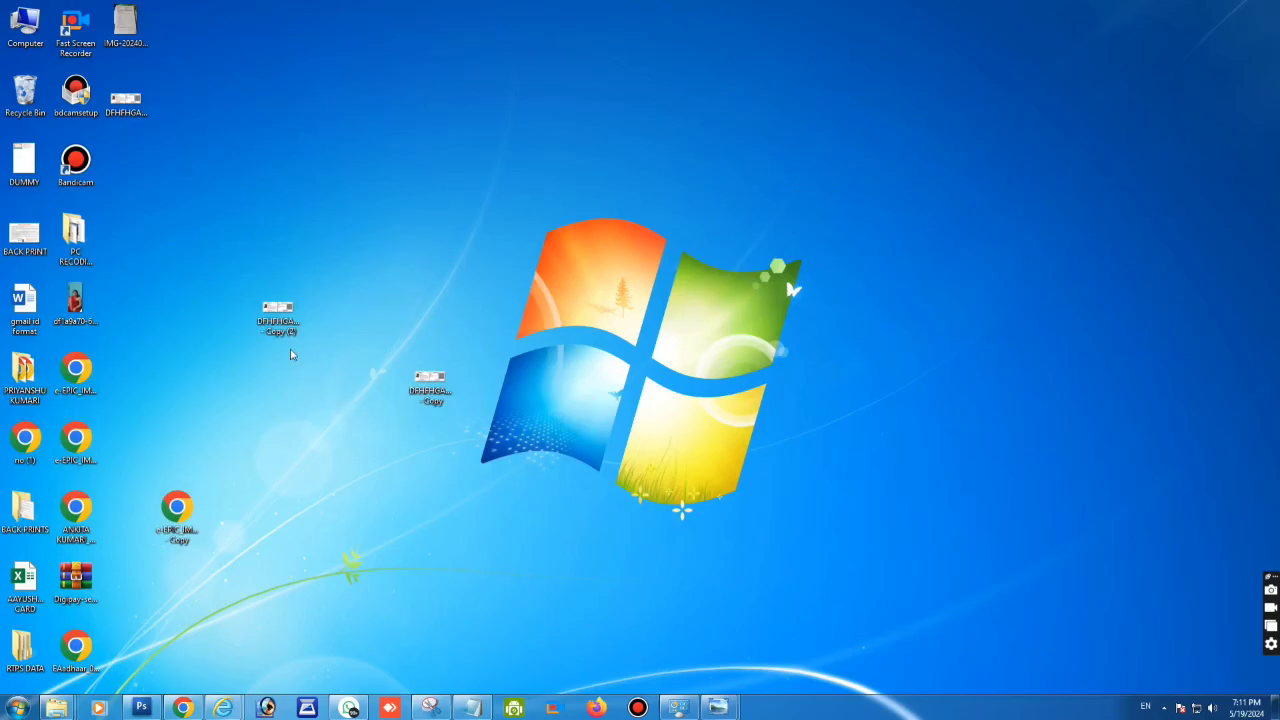
Open DFHFHGASDFSFJHA - Copy (2).PNG from the desktop in Photoshop CS3.
click(276, 316)
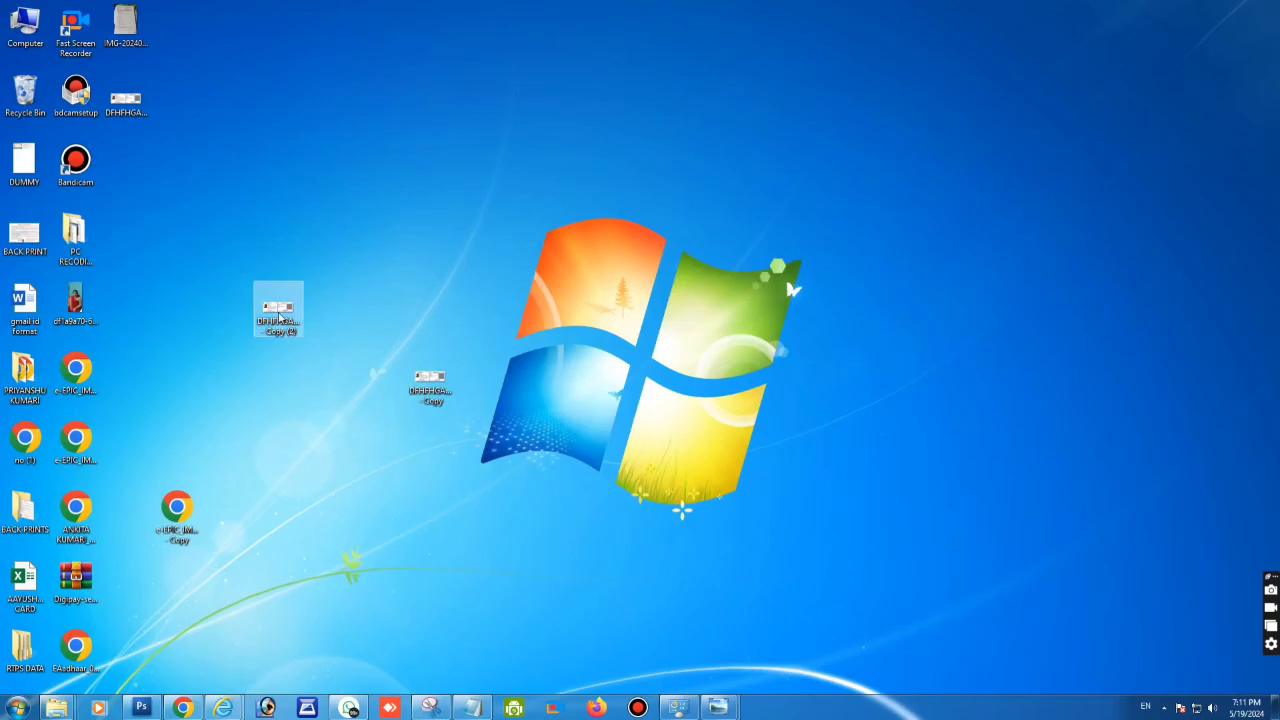
right_click(272, 327)
mouse_move(410, 432)
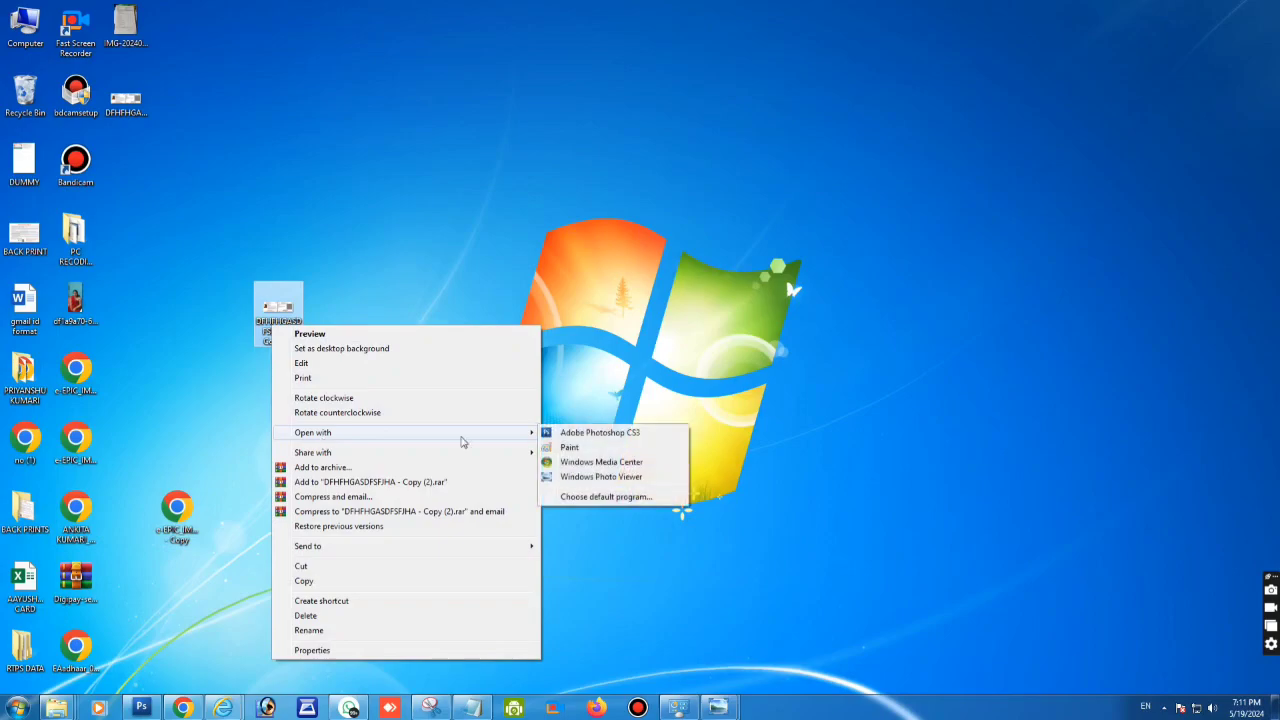
click(590, 434)
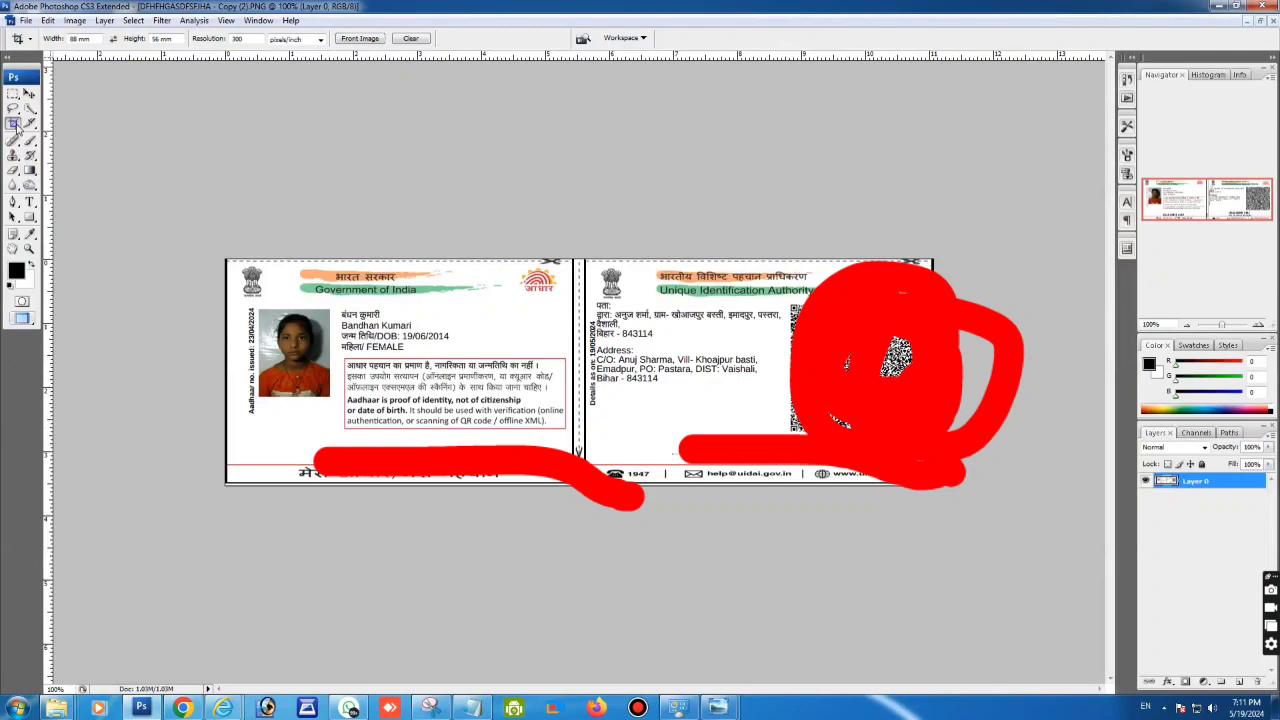
Crop the spare copy to the card's back, then return to the Untitled-2 A4 page.
drag(581, 259, 927, 515)
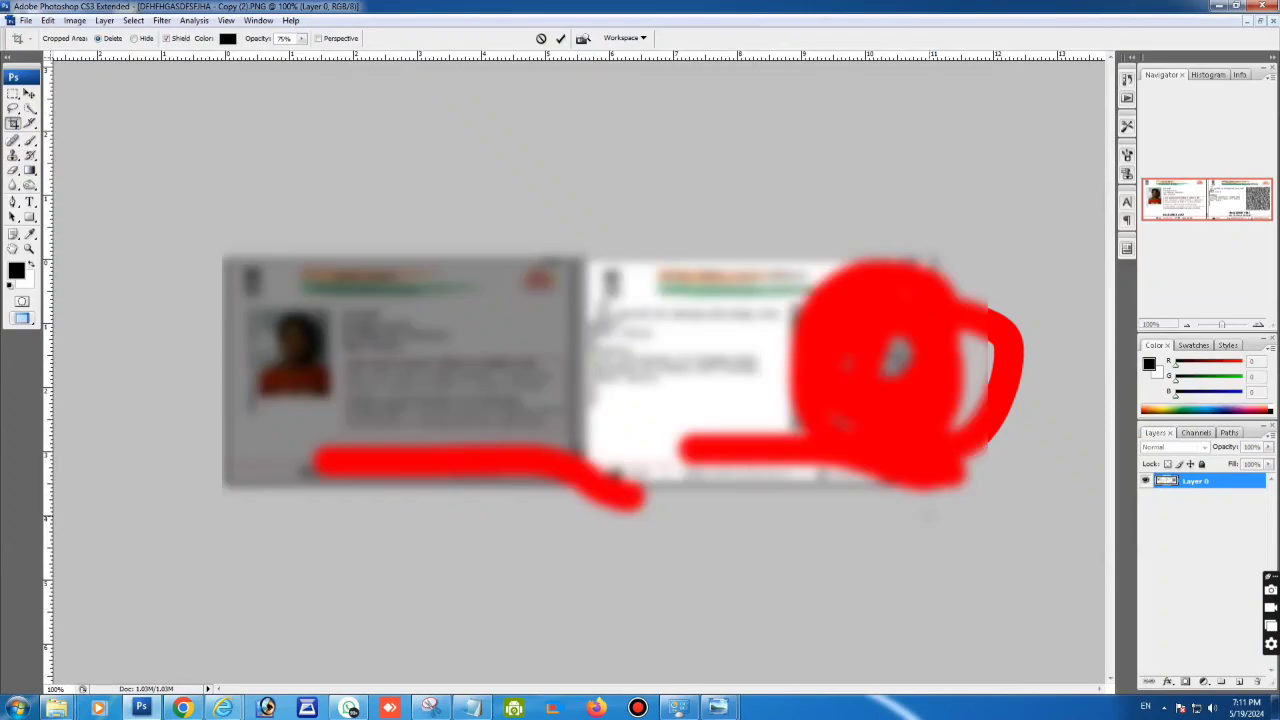
key(Return)
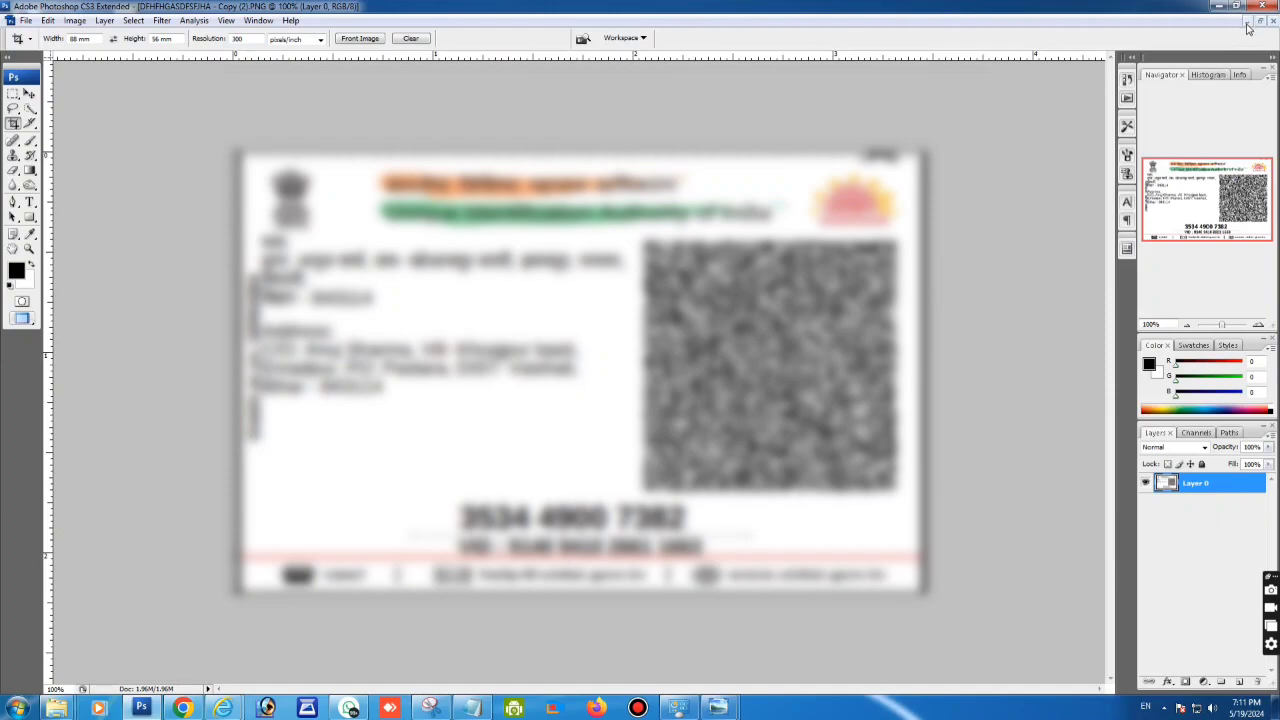
click(1246, 24)
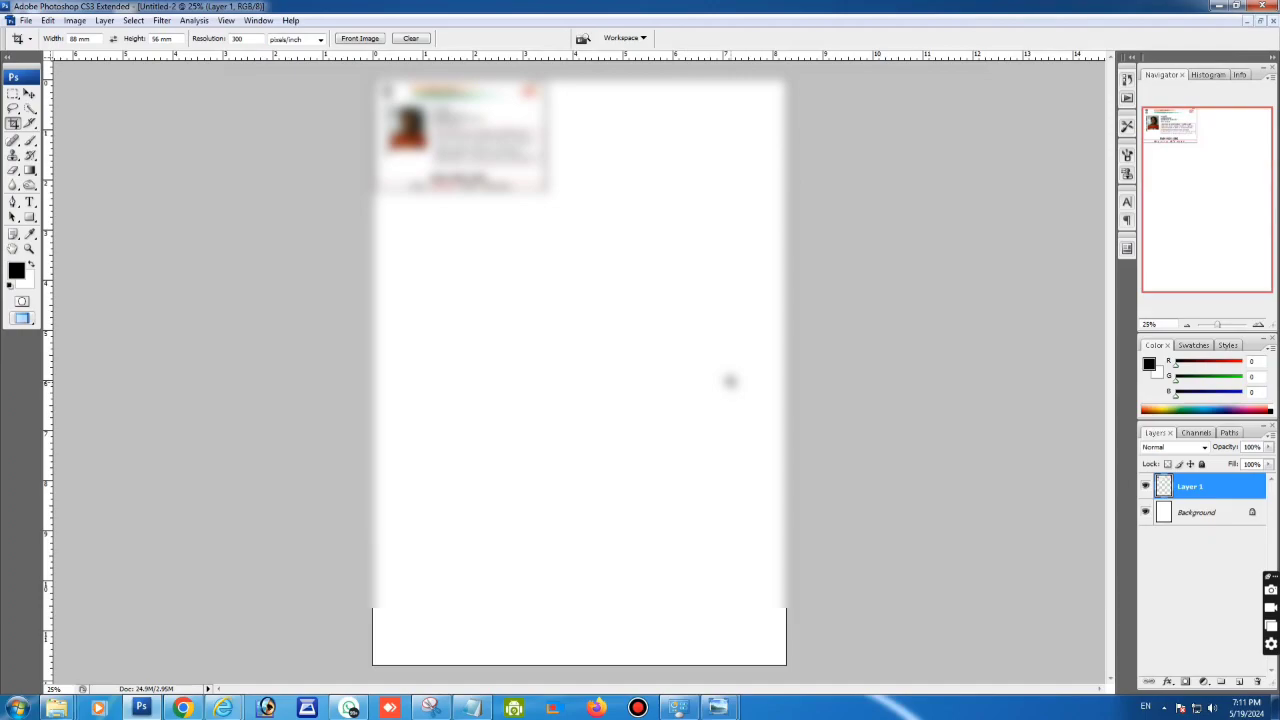
Paste the card's back beside the front at the top right of the A4 page.
key(ctrl+v)
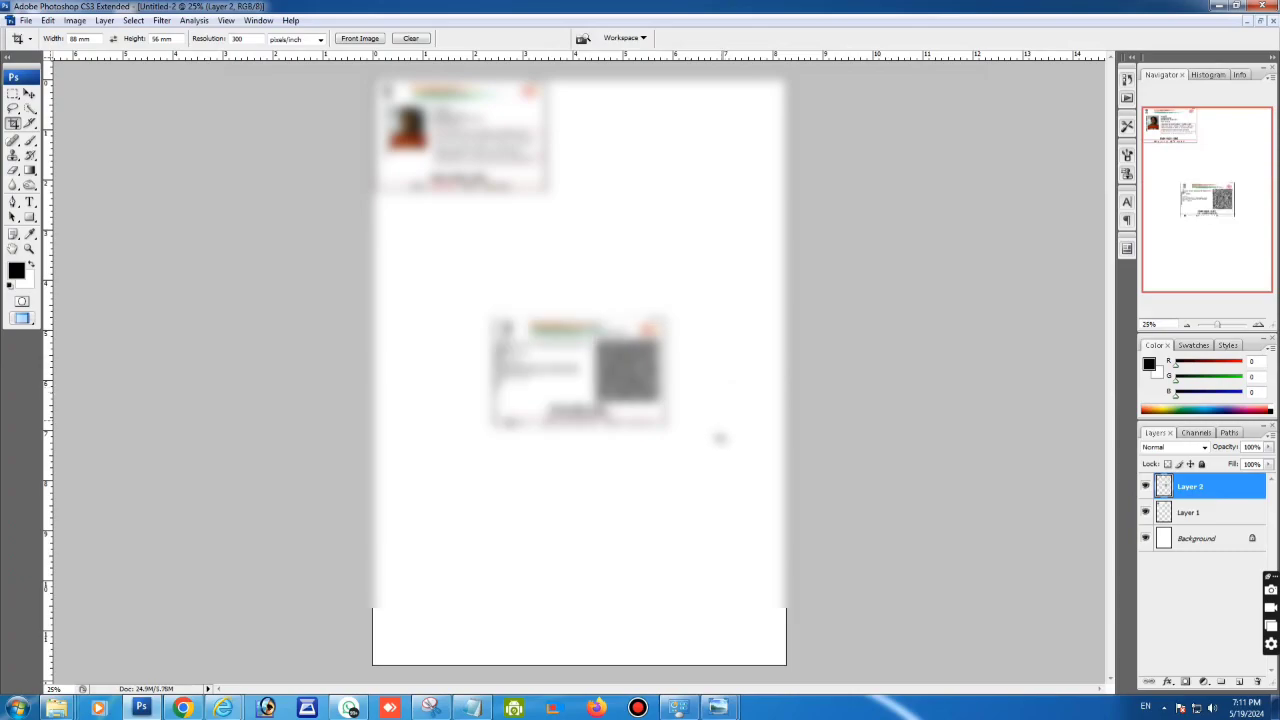
key(ctrl+t)
drag(580, 372, 639, 138)
key(Left)
key(Left)
key(Left)
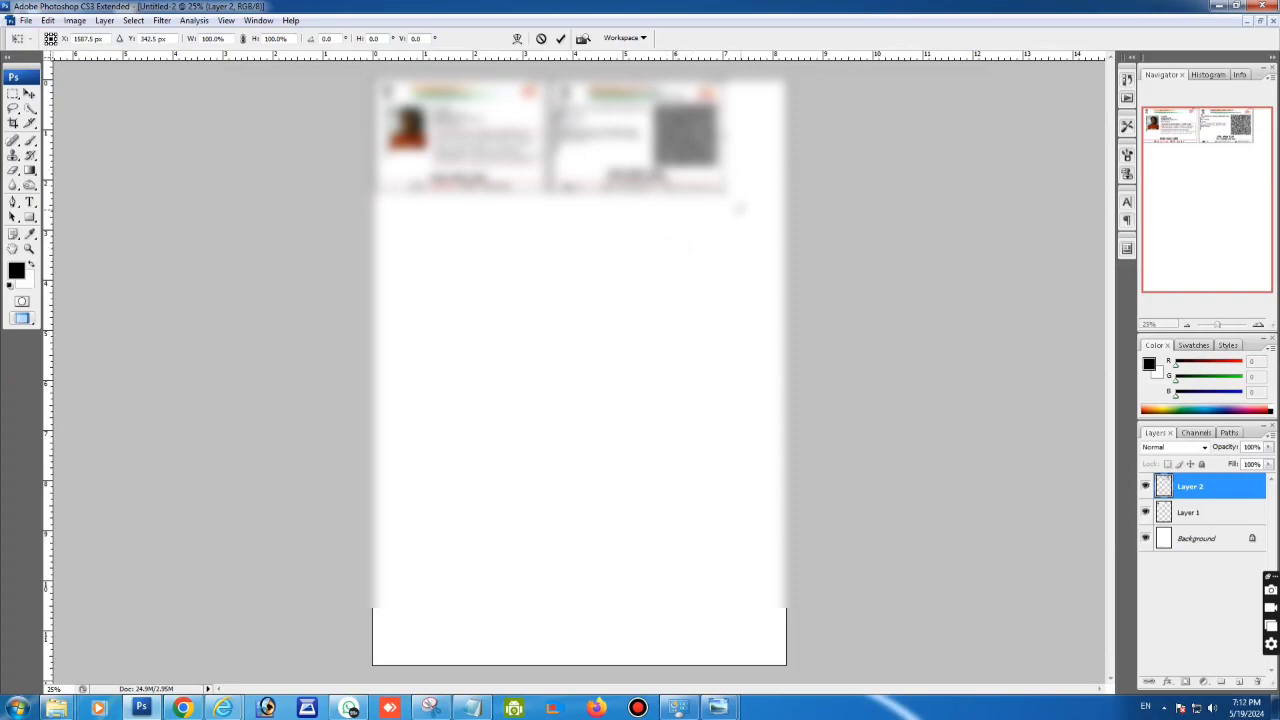
key(Return)
key(c)
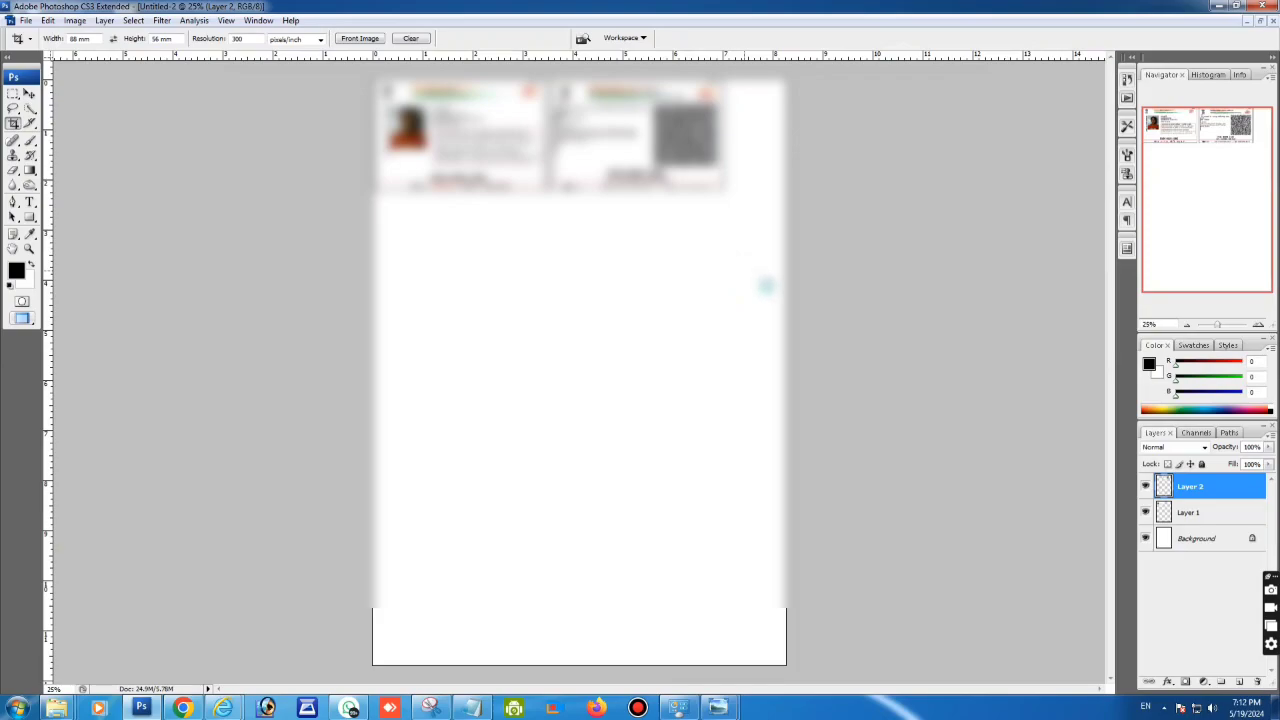
key(ctrl+p)
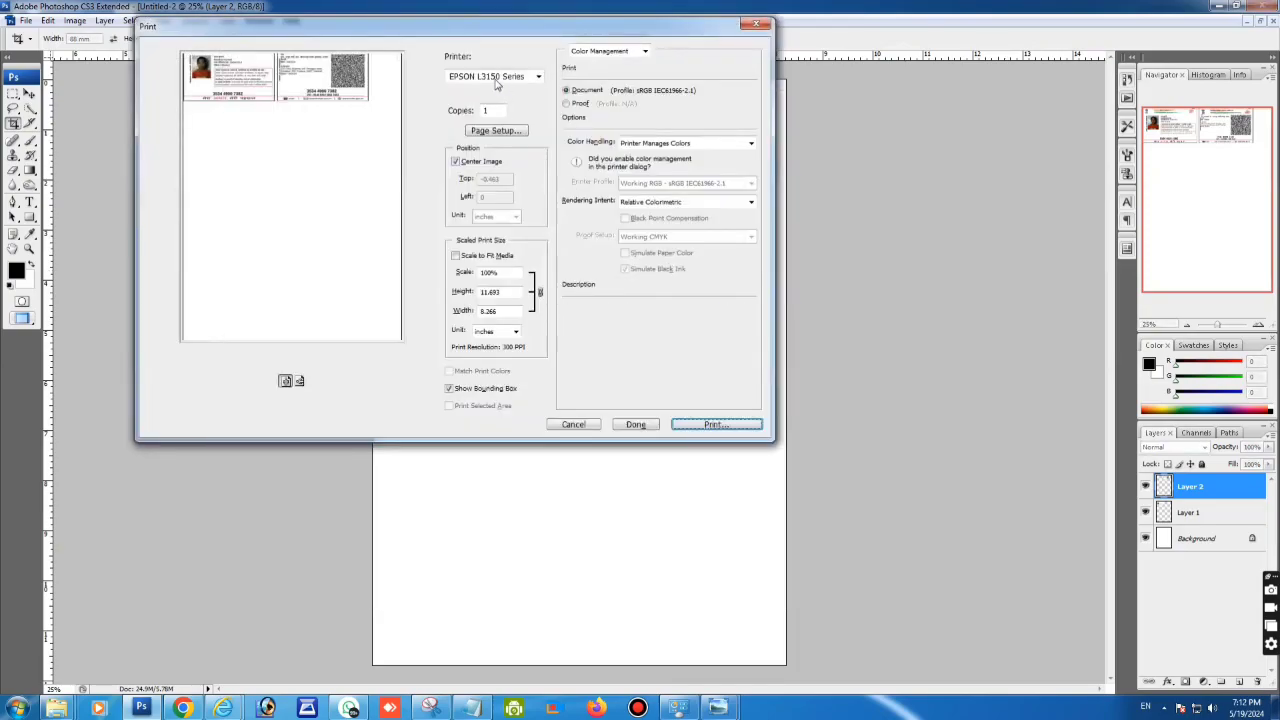
Choose the EPSON L3250 Series printer with A4 210 × 297 mm paper size.
click(496, 78)
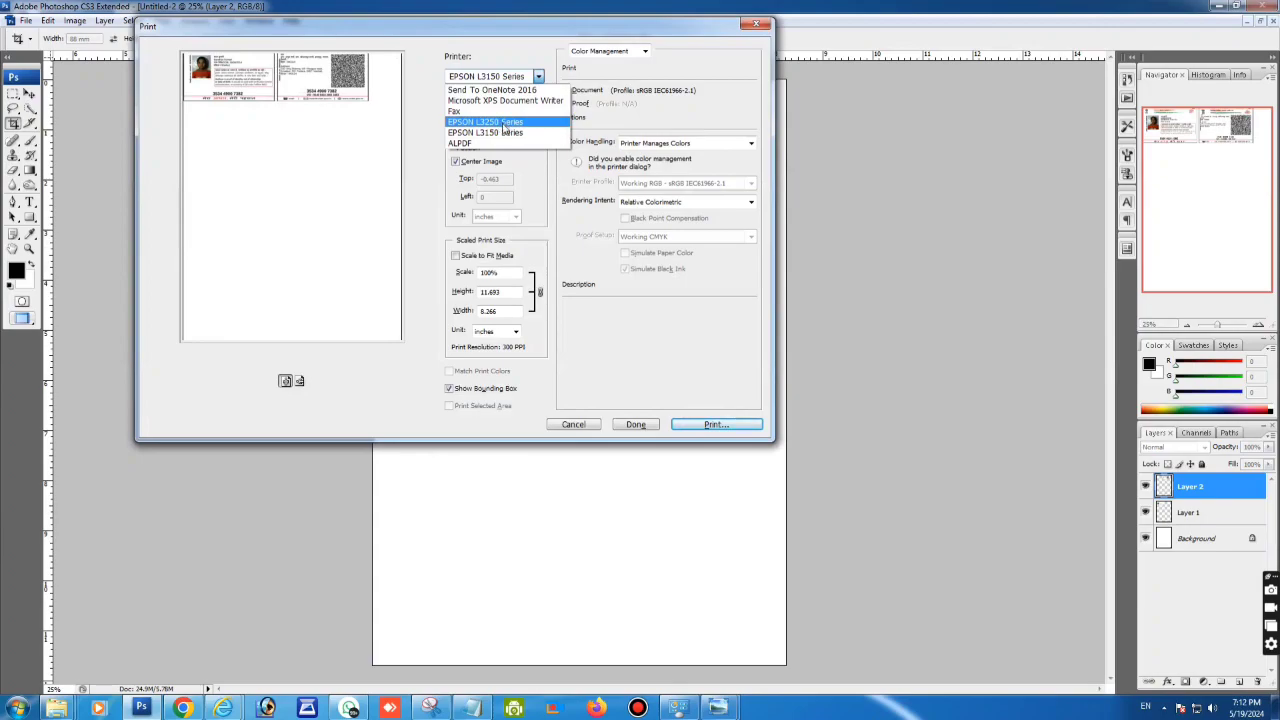
click(504, 124)
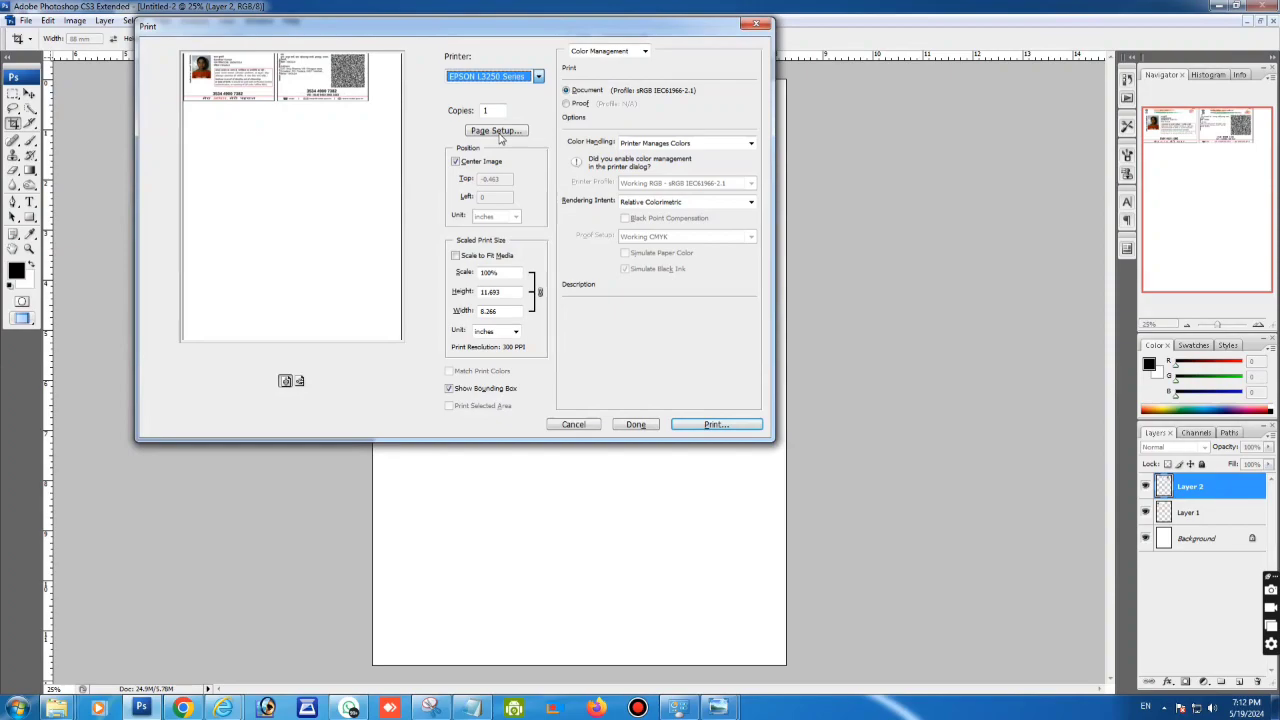
click(500, 132)
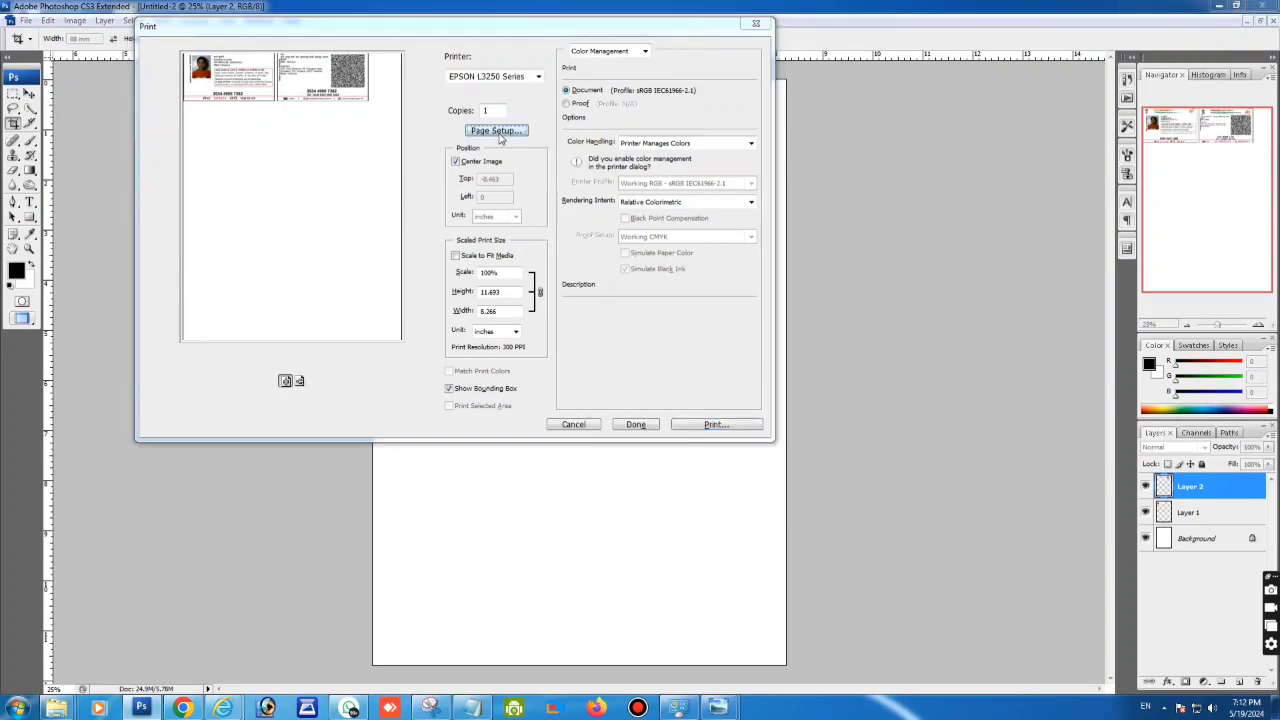
click(452, 110)
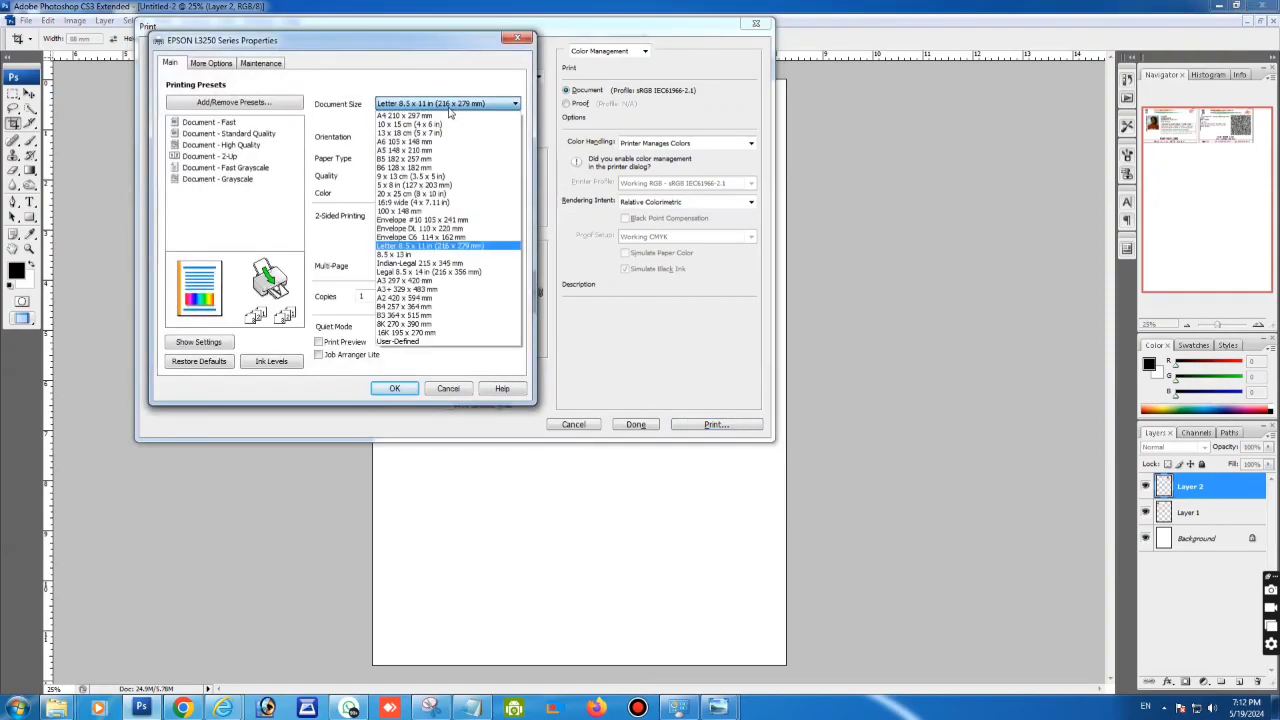
click(433, 119)
Set paper type to Plain paper and print quality to Draft-Vivid.
click(428, 160)
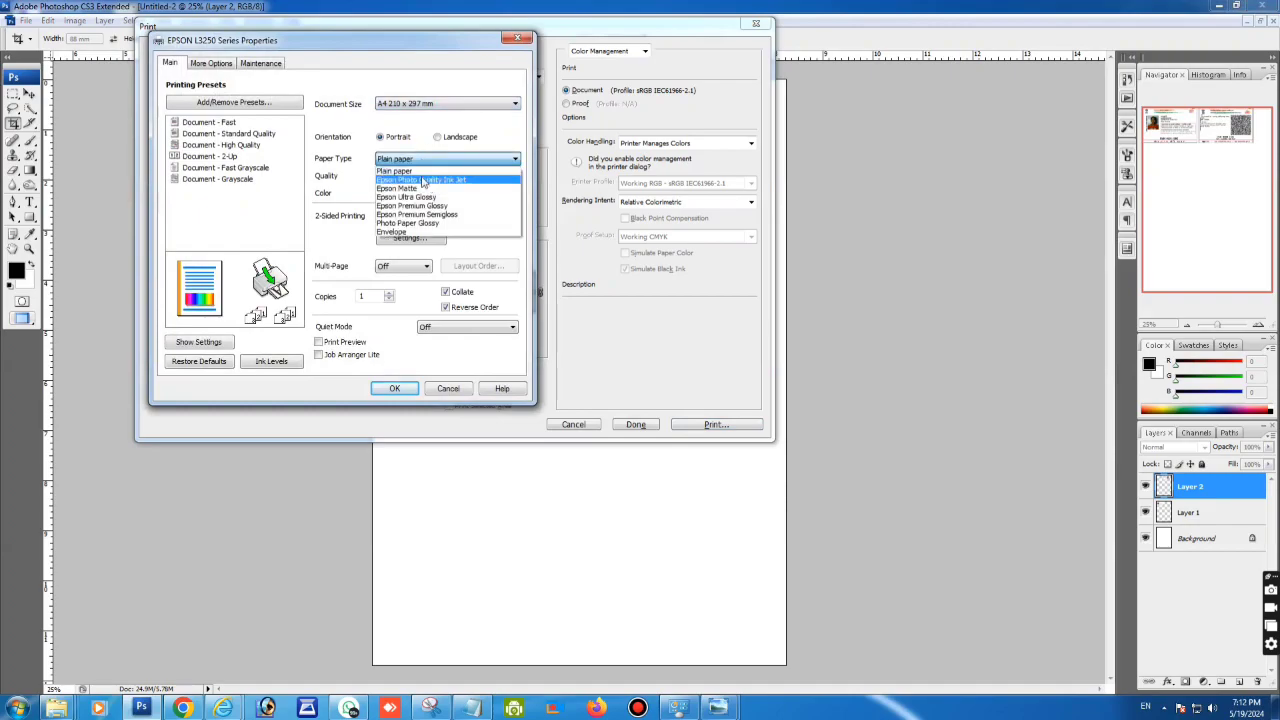
click(420, 171)
click(418, 177)
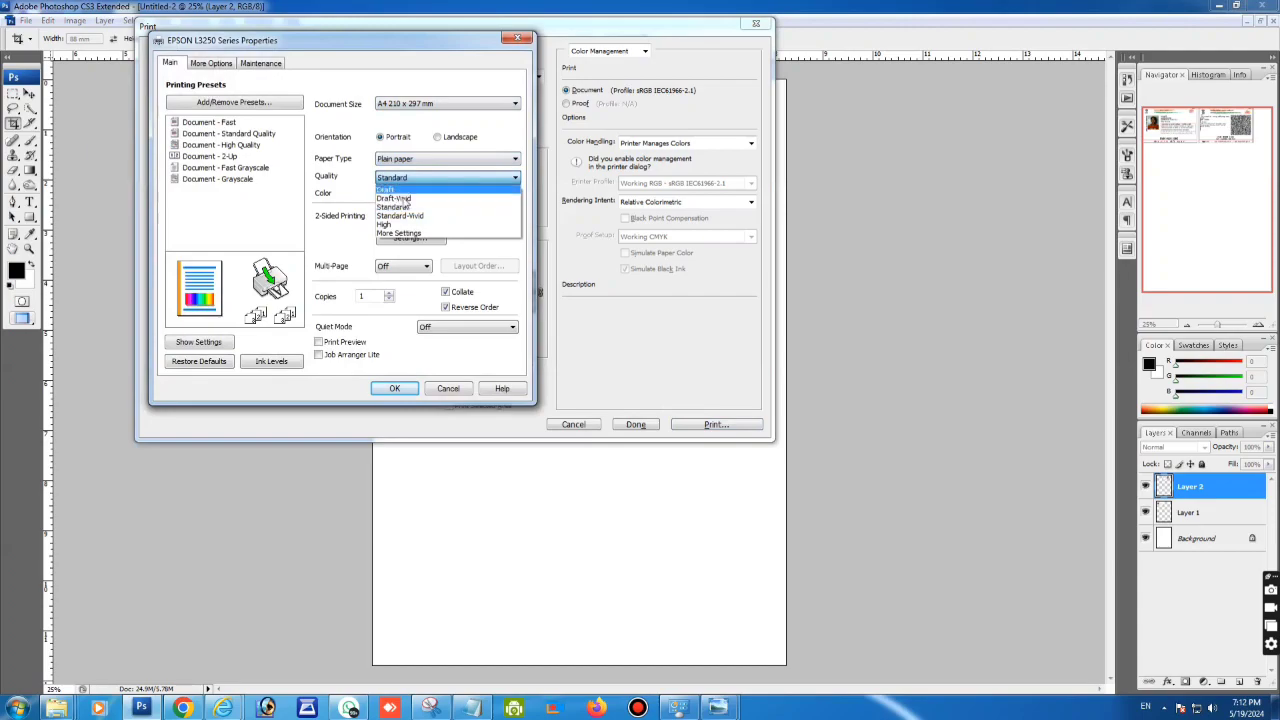
click(395, 224)
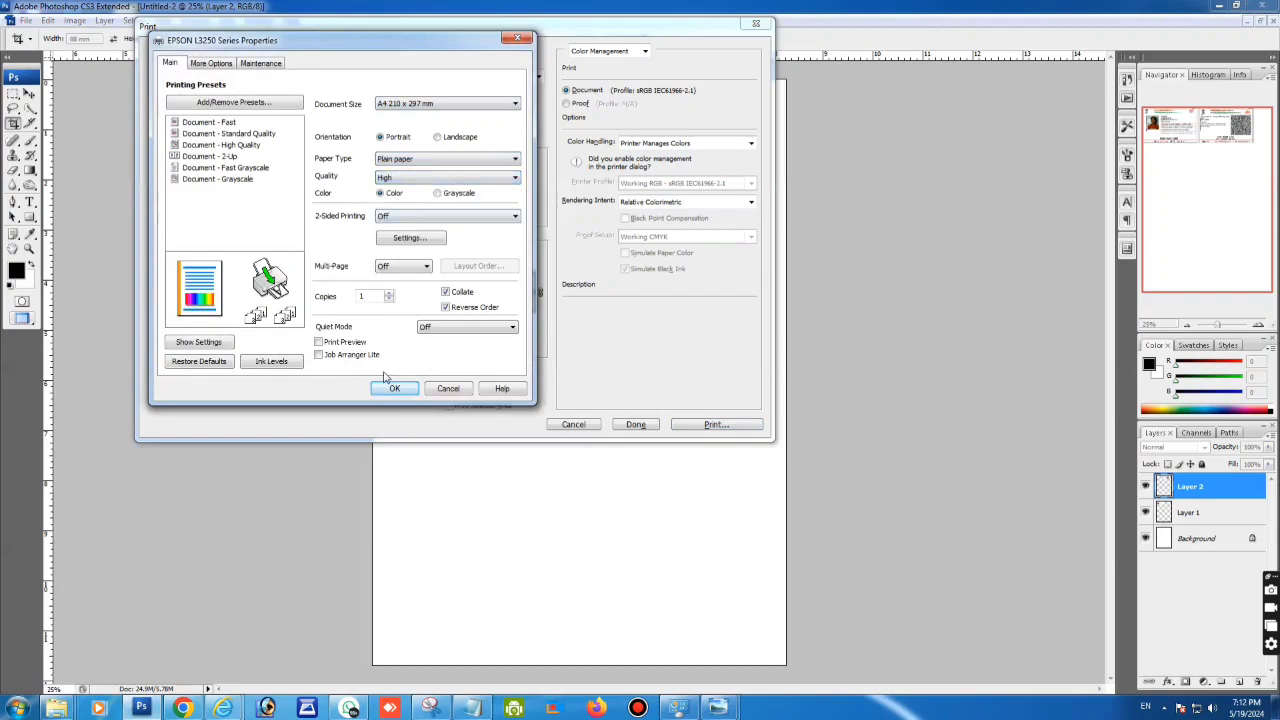
click(441, 163)
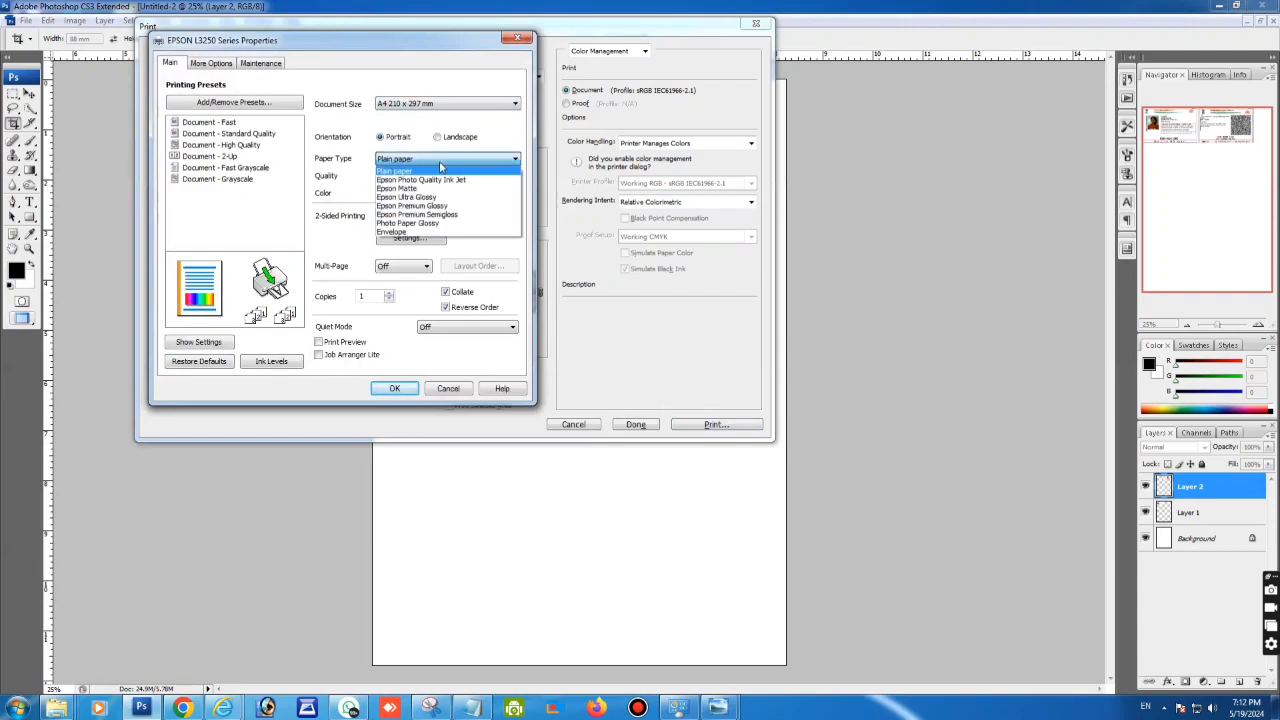
click(433, 170)
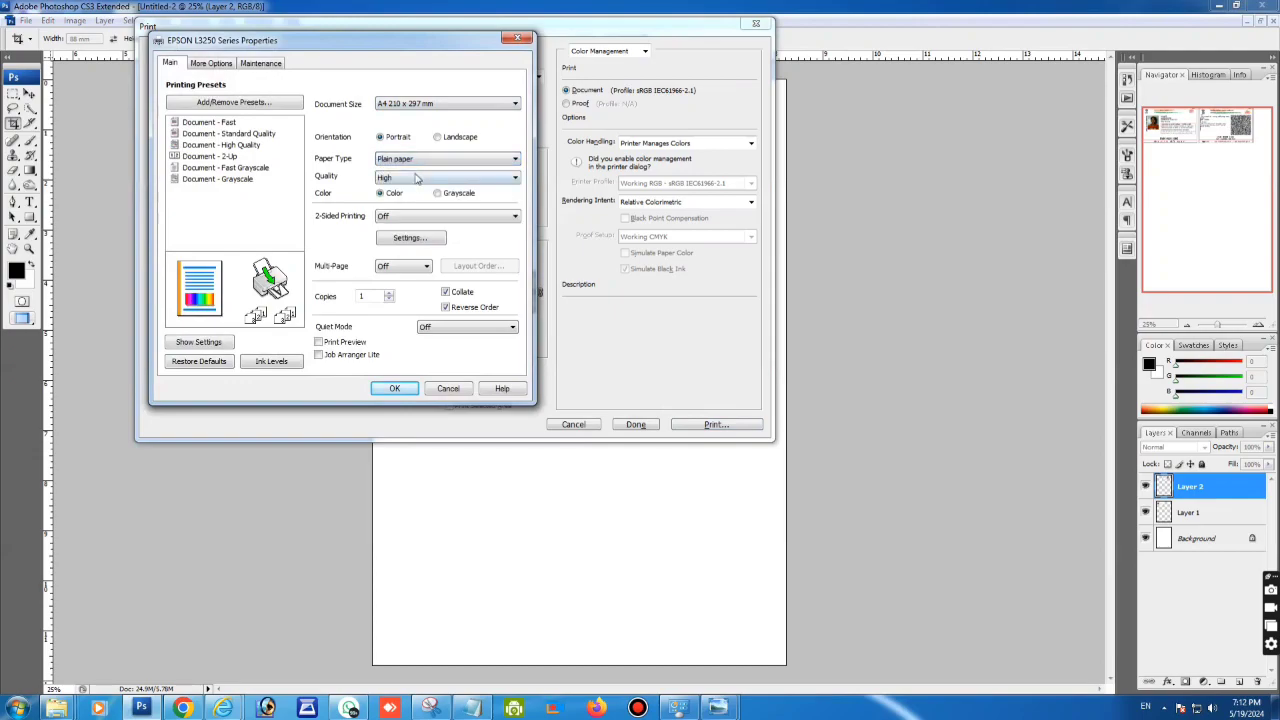
click(416, 178)
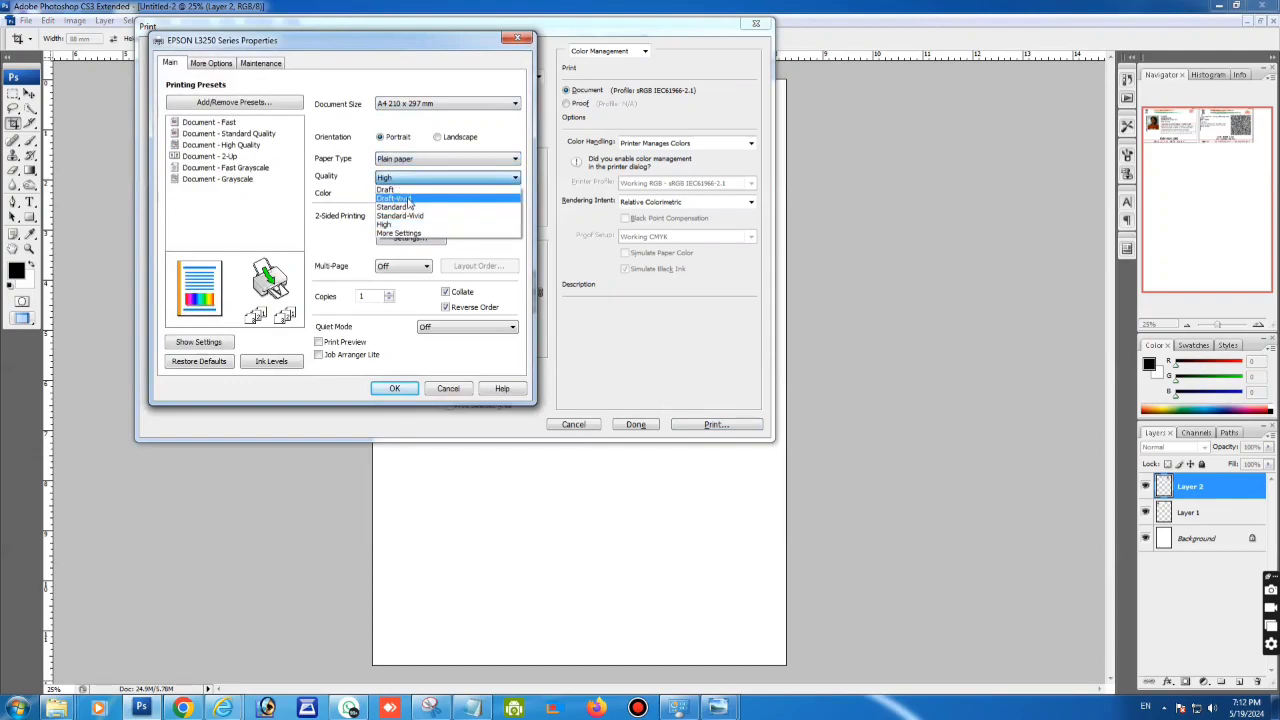
click(408, 199)
click(395, 389)
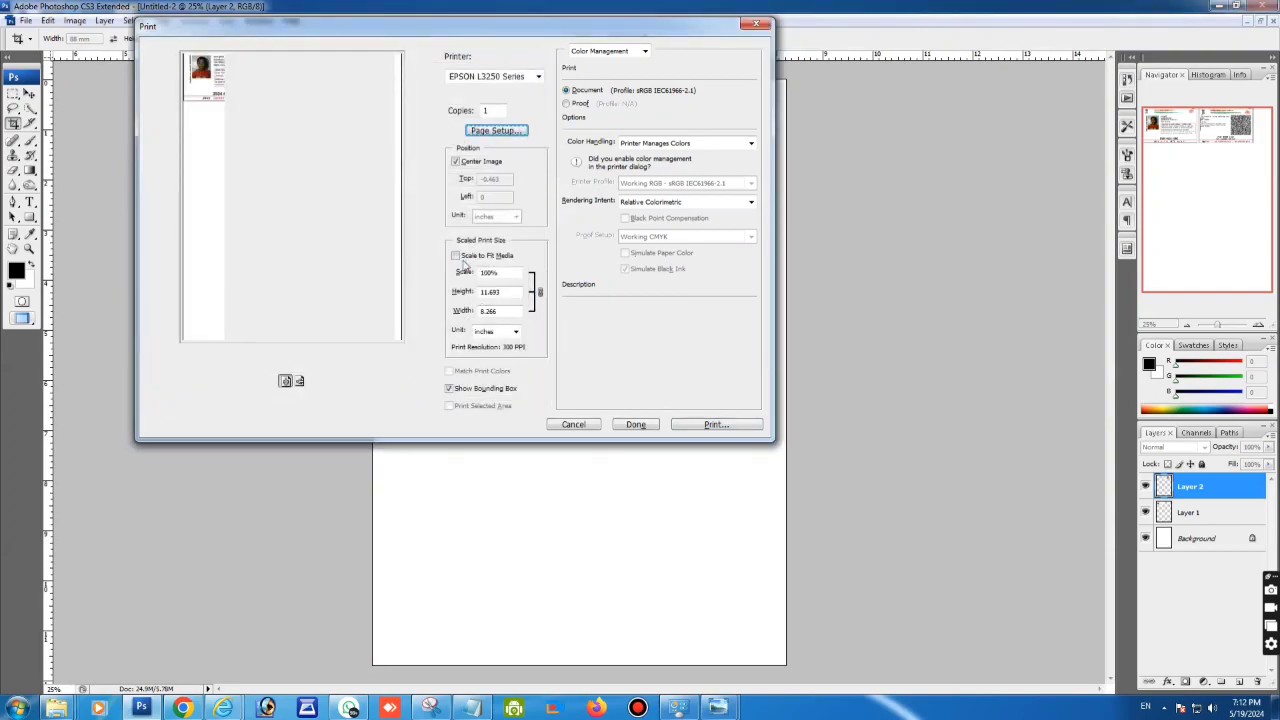
Enable Scale to Fit Media and continue to the Windows Print dialog.
click(464, 262)
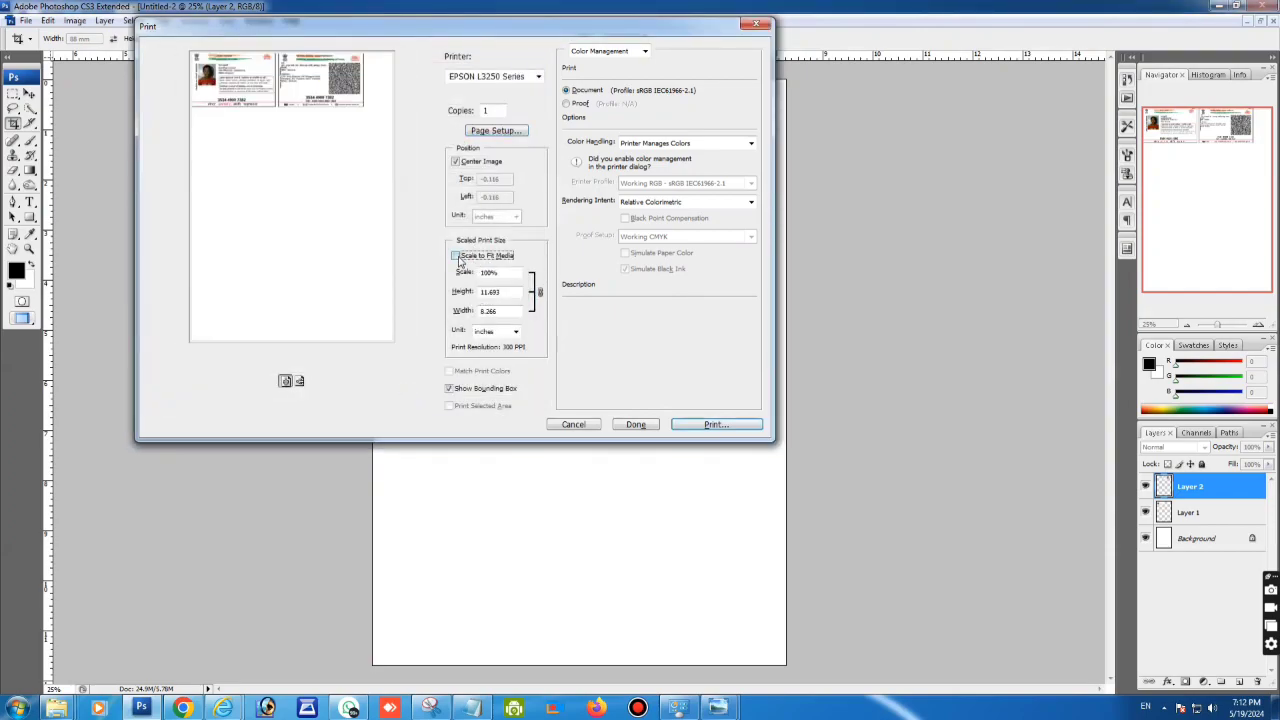
click(706, 428)
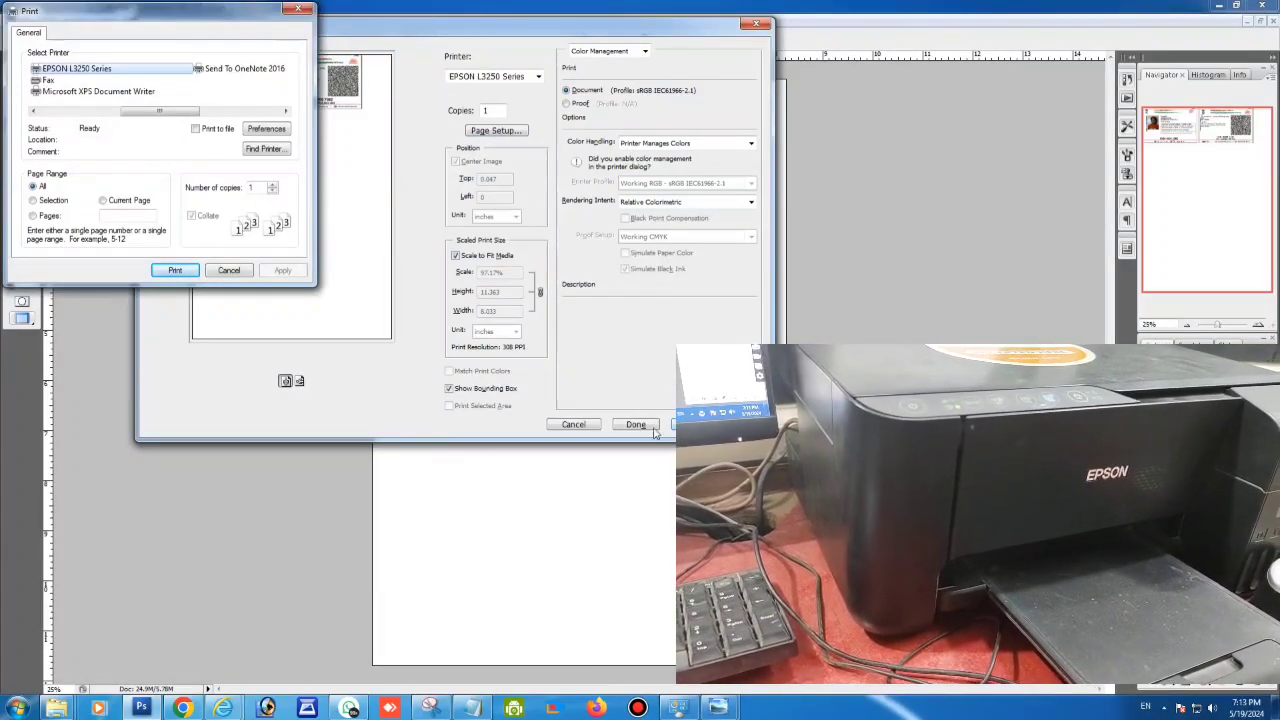
Print the A4 card sheet on the EPSON L3250 Series.
click(171, 271)
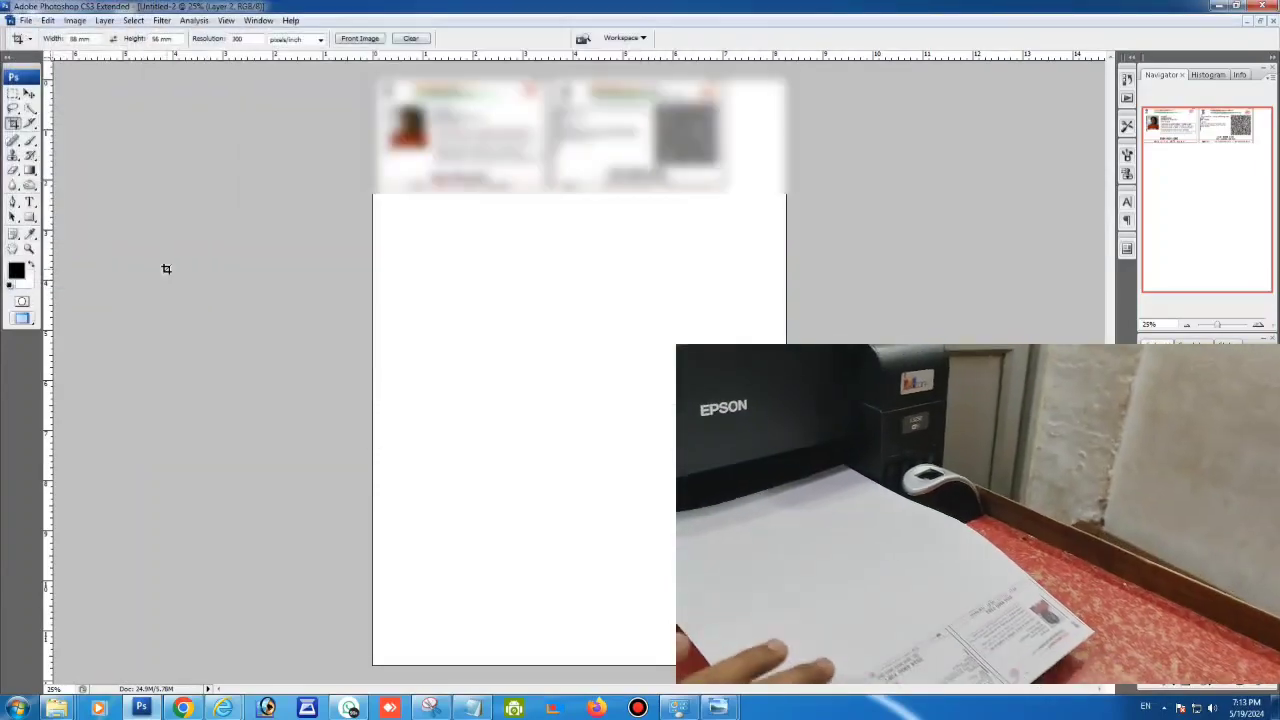